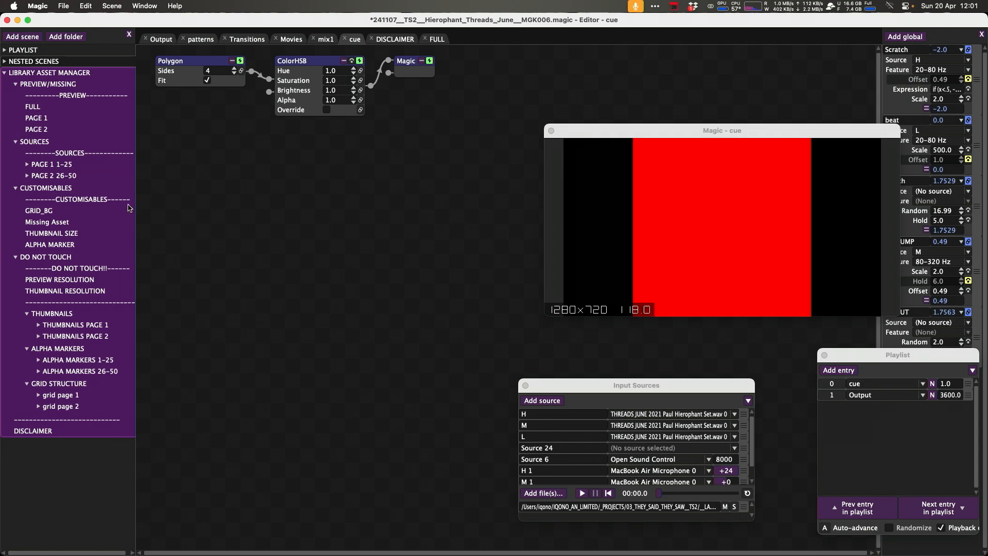
Examine the FULL, PAGE 1 and PAGE 2 preview scenes and expand the PAGE 1 sources folder.
left_click(35, 107)
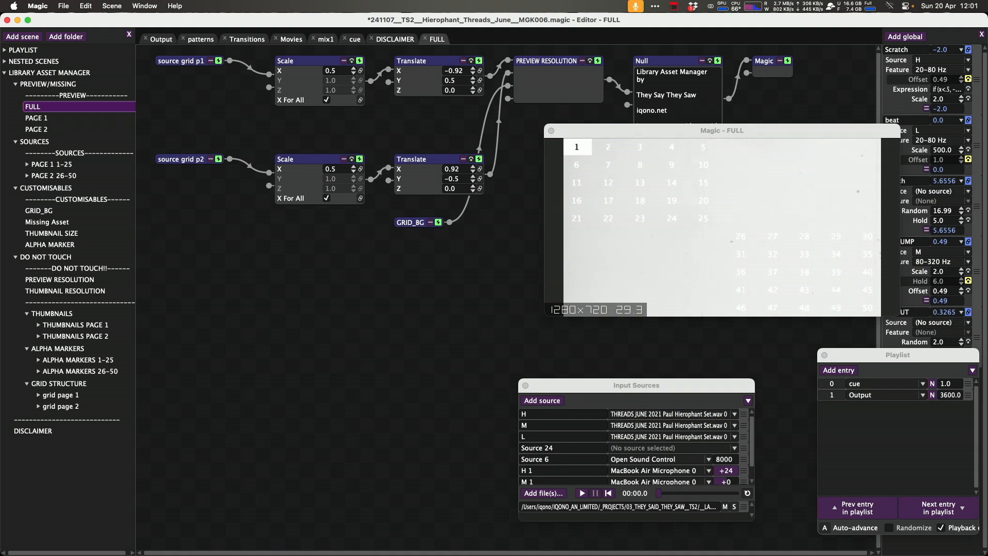
left_click(36, 118)
left_click(37, 130)
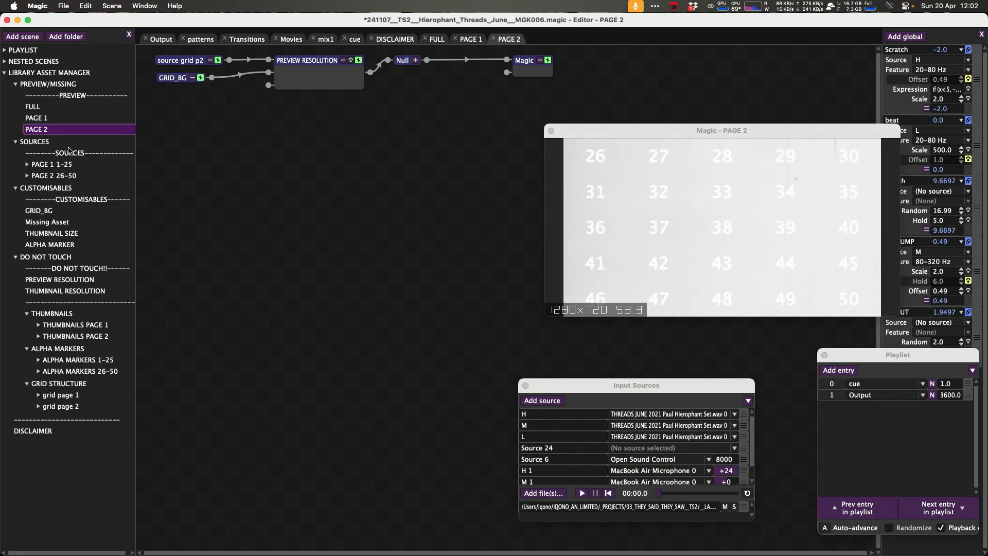
left_click(5, 50)
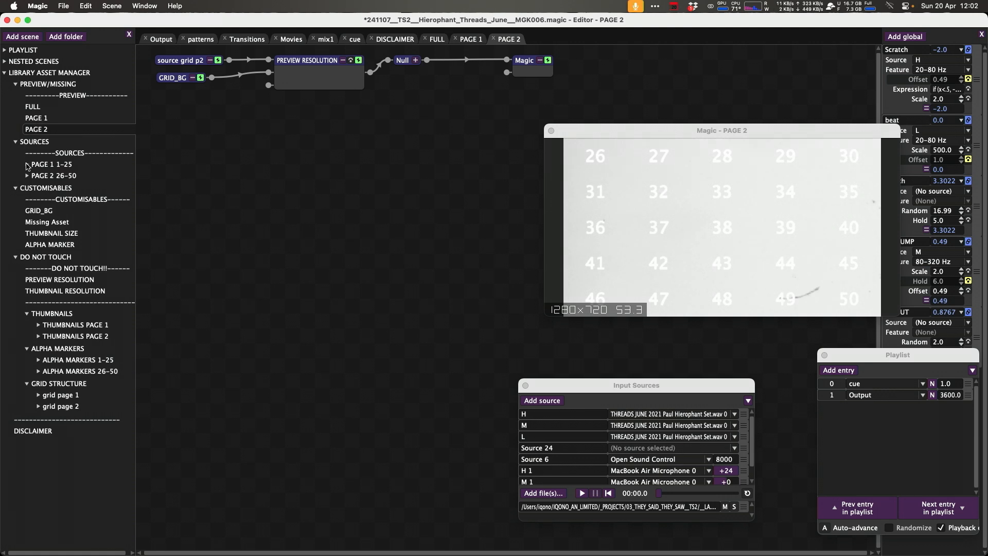
left_click(27, 165)
left_click(260, 215)
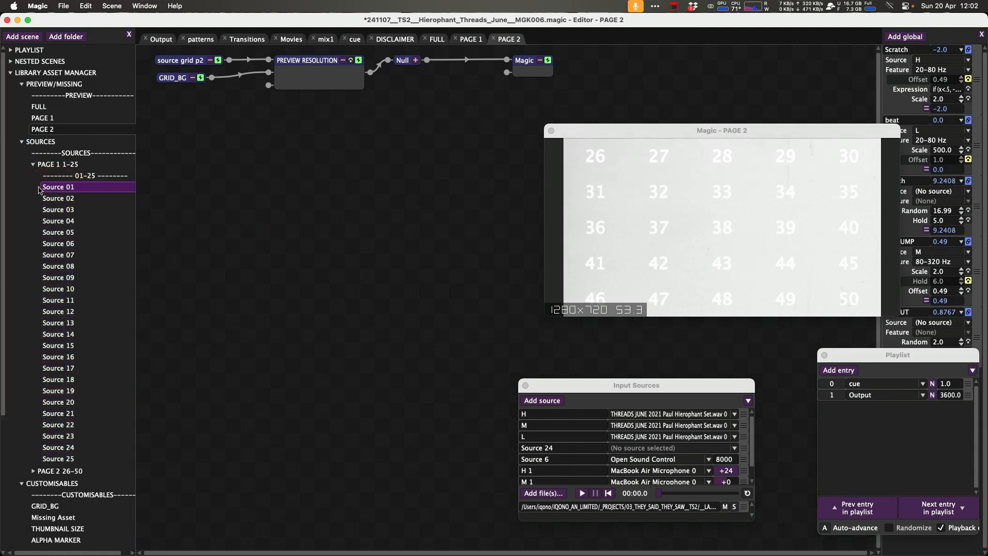
Copy the VideoFile node from the Movies scene after opening the Source 01 and Source 02 scenes.
double_click(39, 189)
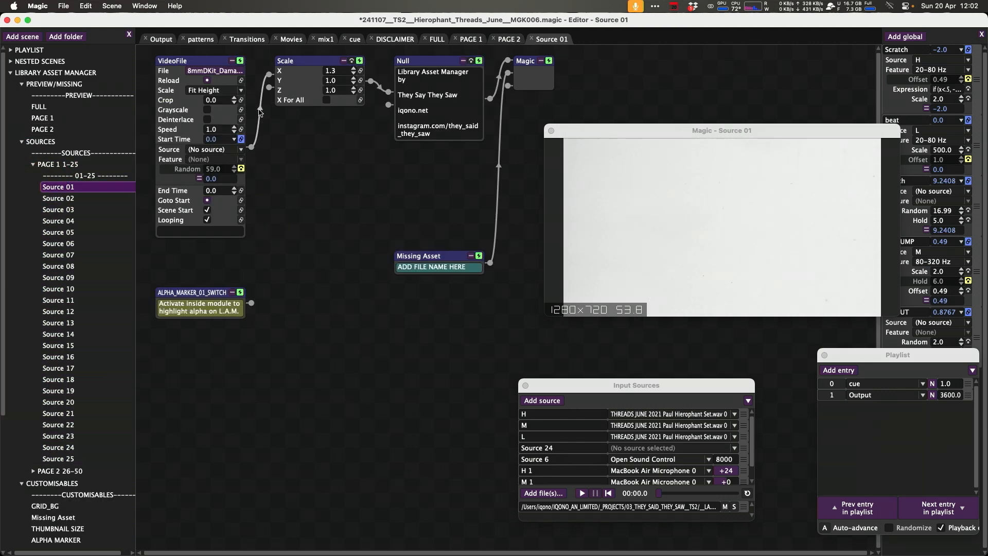
double_click(53, 200)
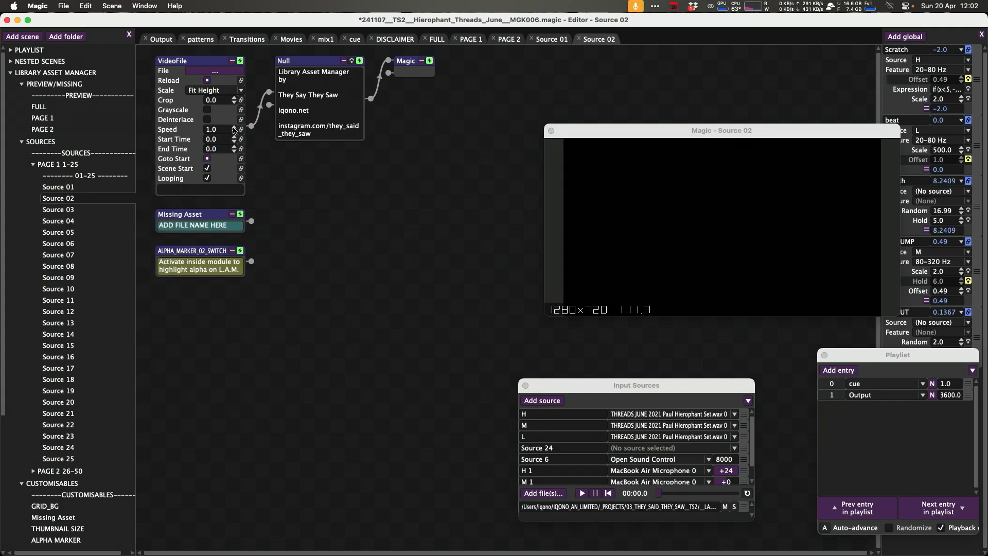
double_click(43, 64)
left_click(9, 50)
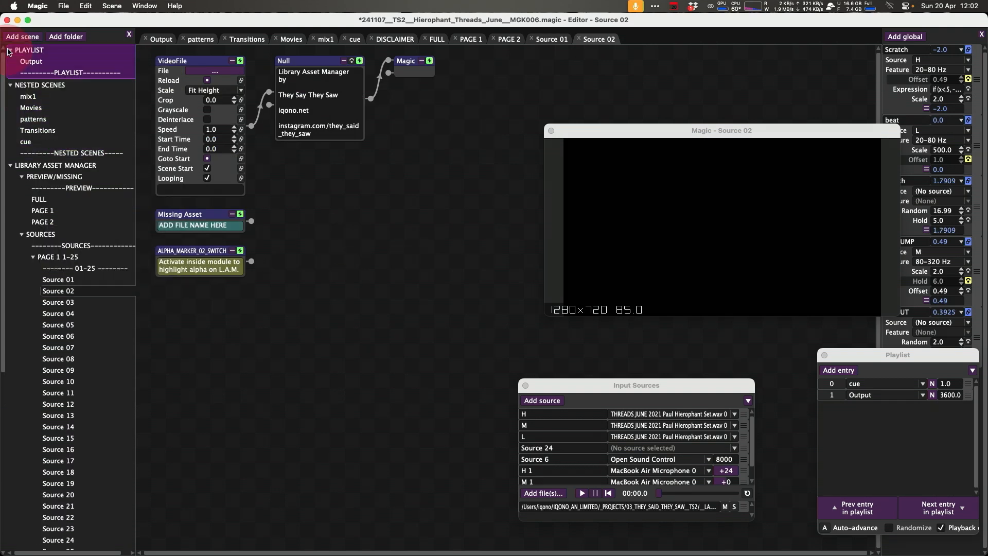
double_click(40, 107)
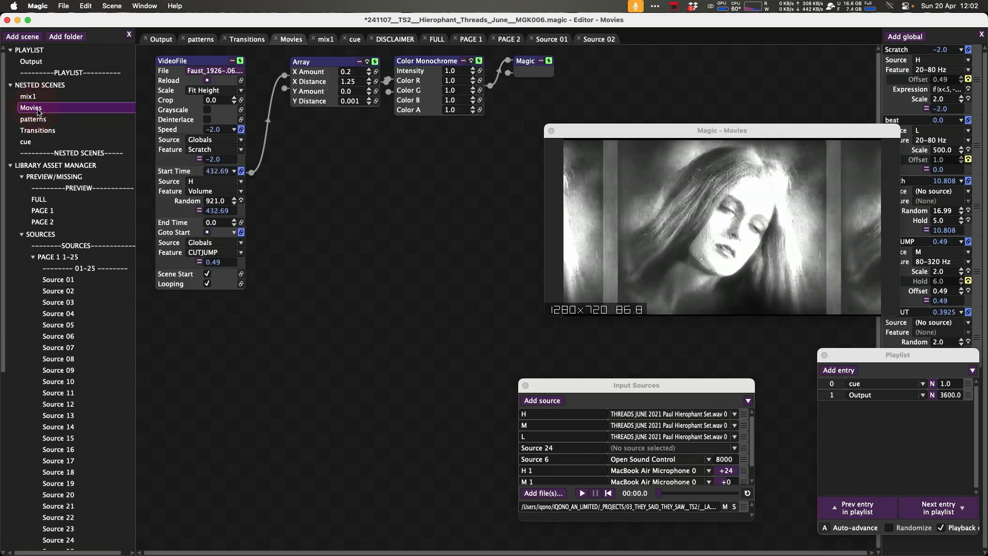
key("super+c")
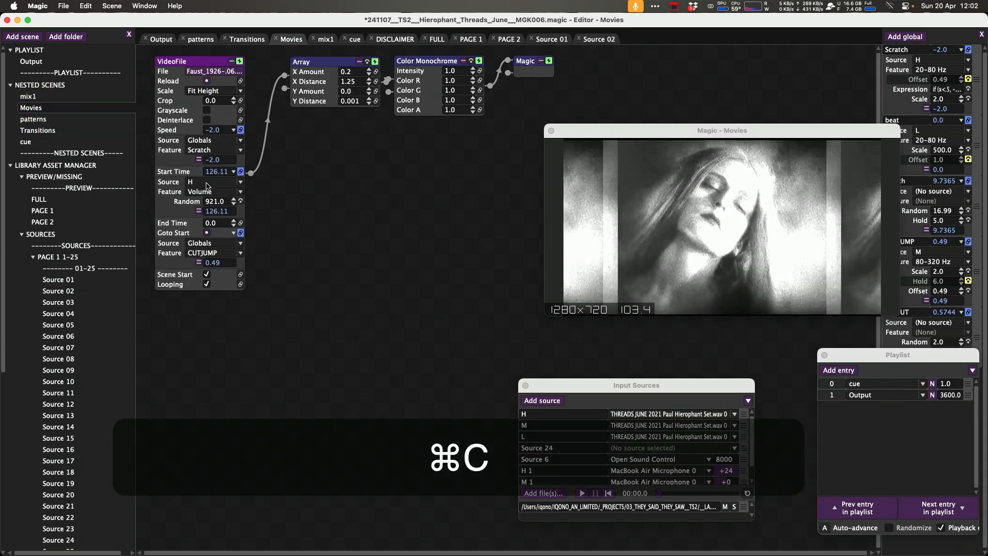
Replace Source 02's empty VideoFile node with the pasted VideoFile node, connected to the Null node.
double_click(78, 293)
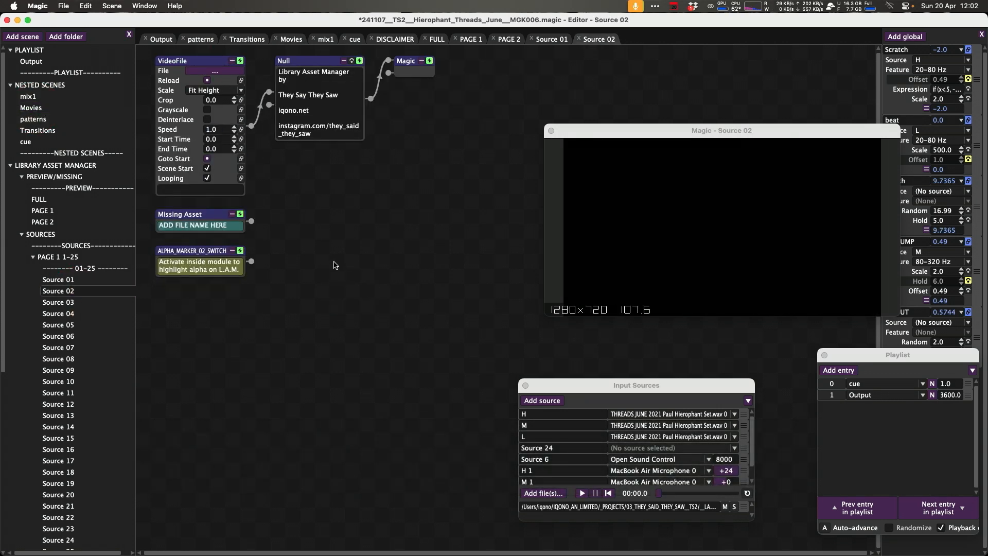
key("super+v")
left_click_drag(379, 266, 303, 204)
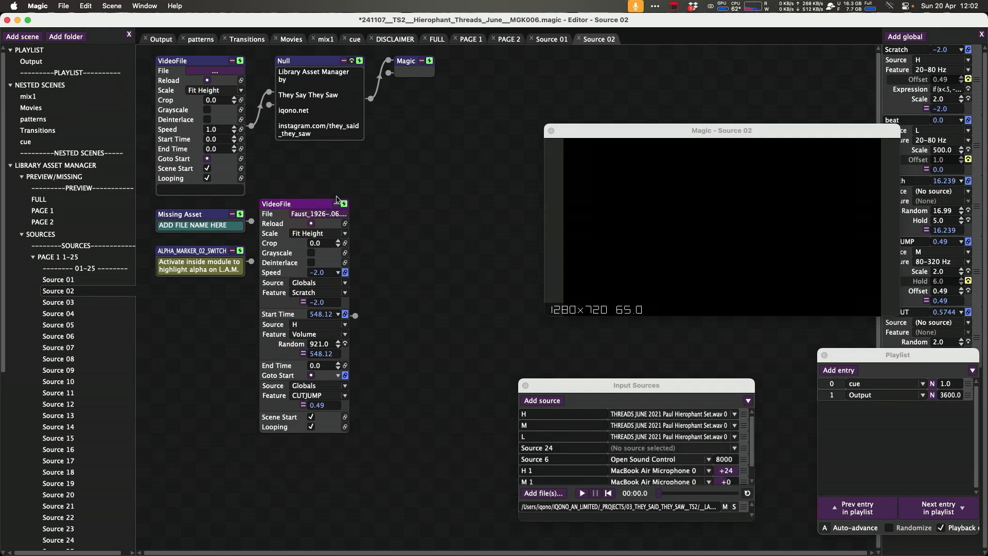
key("BackSpace")
left_click_drag(356, 317, 268, 99)
left_click_drag(354, 318, 281, 82)
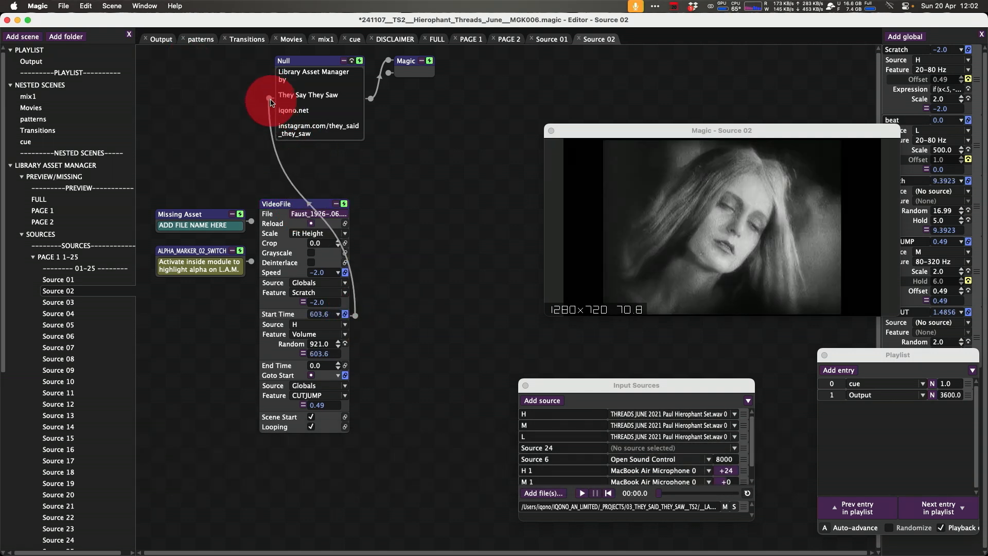
key("super+g")
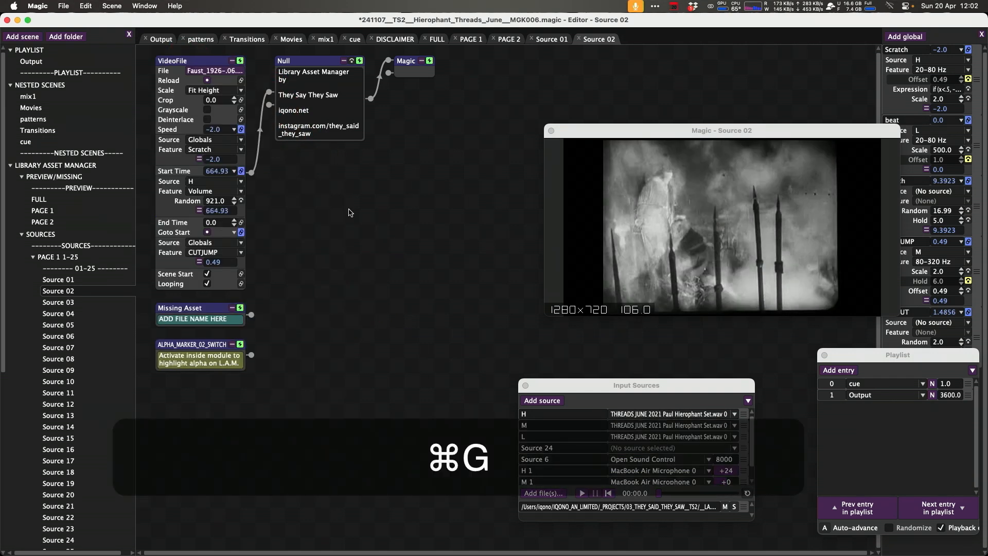
Try to copy the video file name from the VideoFile node's file dialog.
left_click(220, 73)
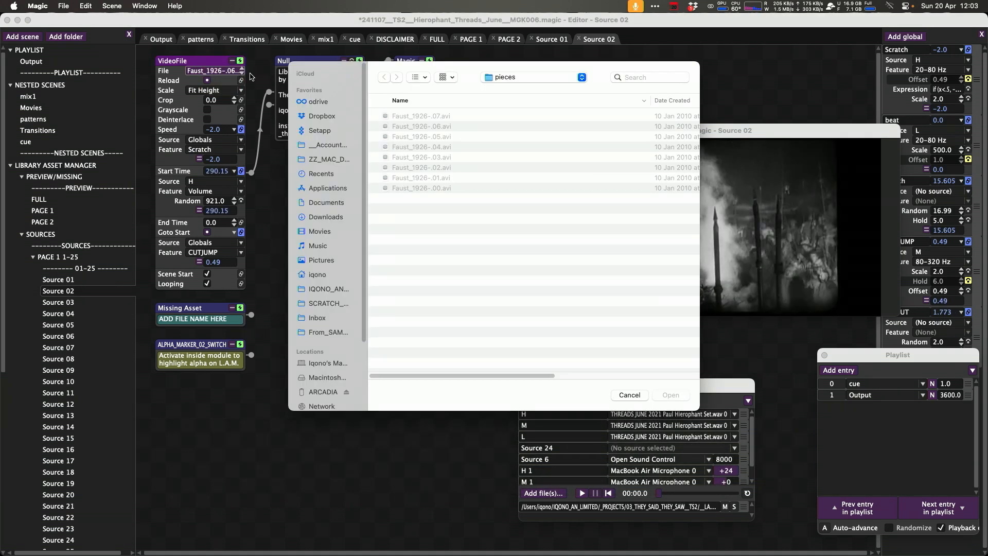
right_click(446, 129)
left_click(459, 133)
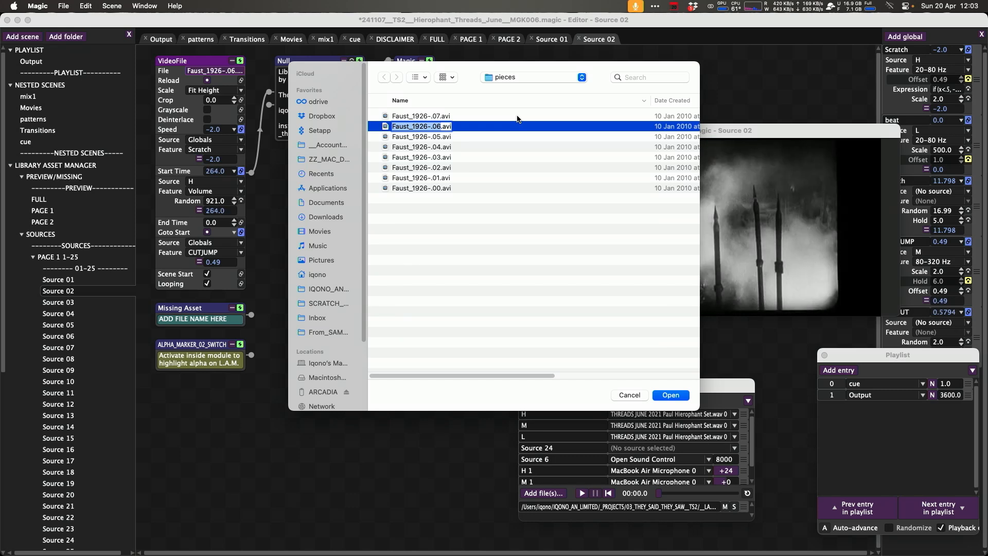
key("super+c")
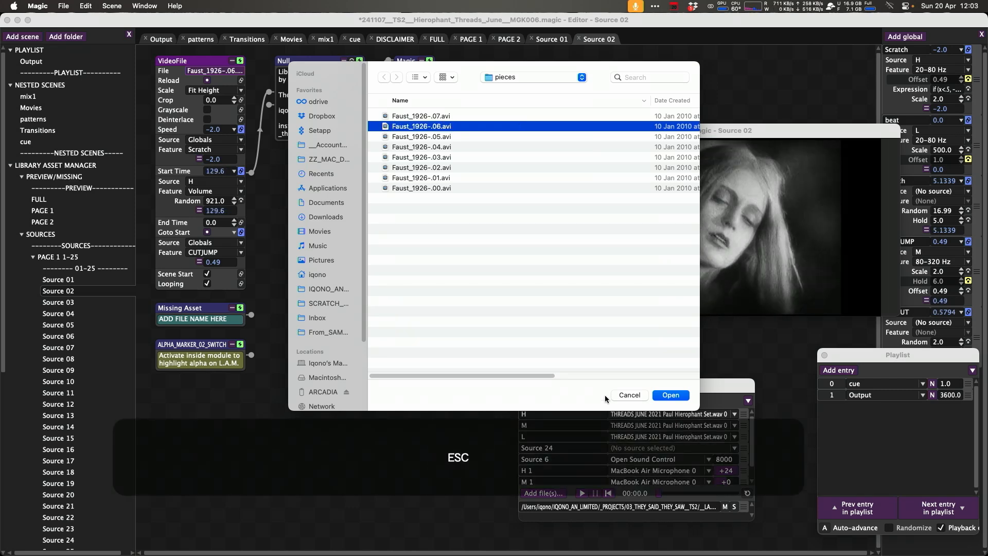
left_click(622, 397)
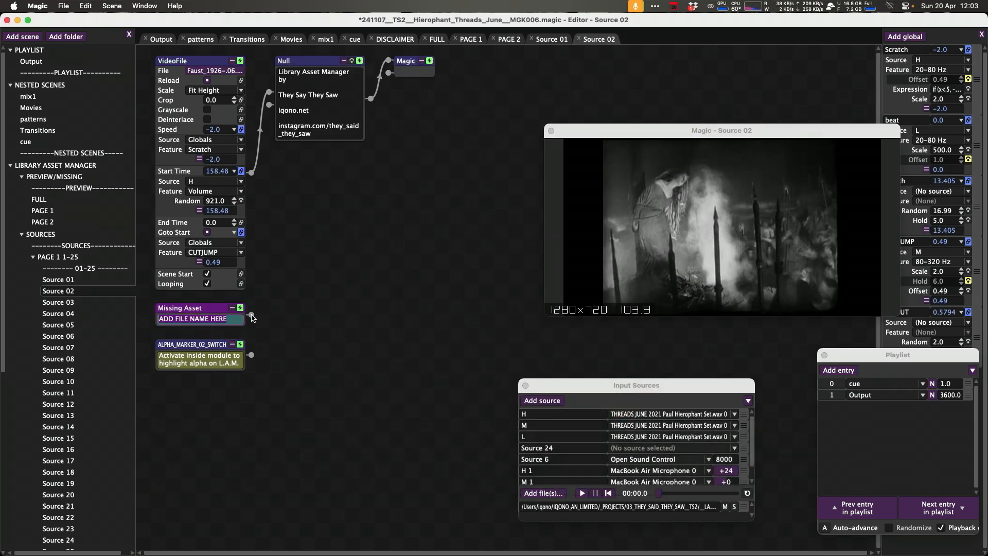
key("super+v")
left_click_drag(301, 323, 388, 317)
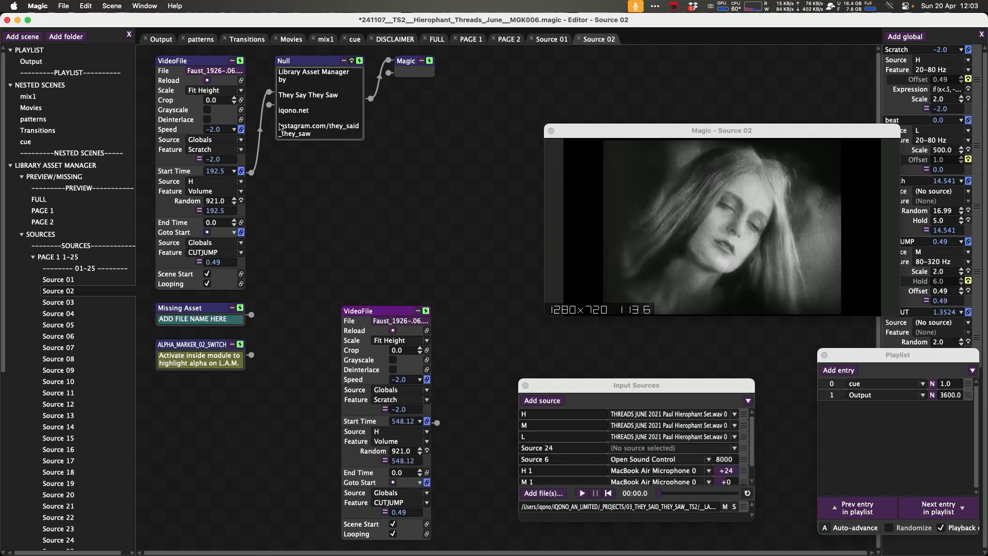
left_click(388, 315)
key("BackSpace")
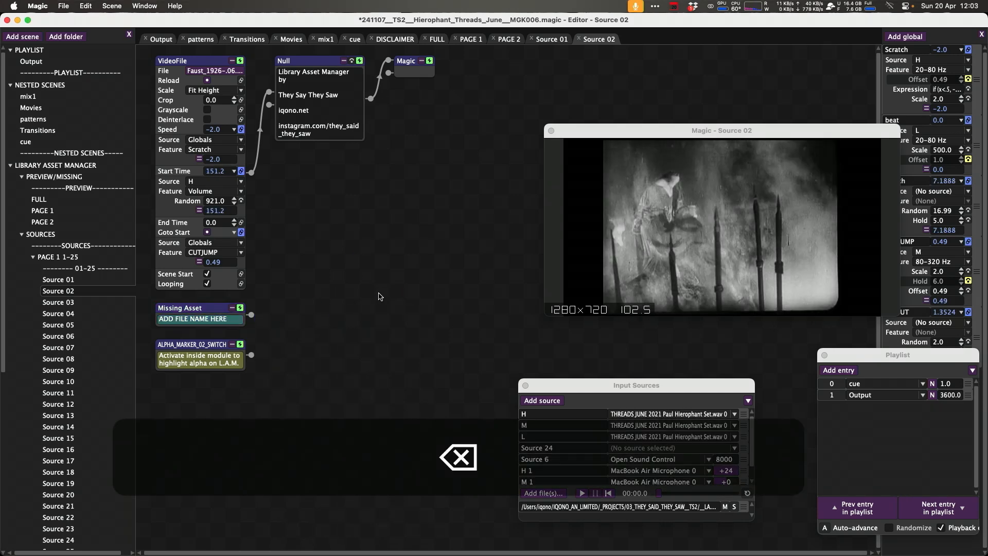
Copy the file name Faust_1926-.06 from the VideoFile node's file dialog, then close the dialog.
left_click(241, 72)
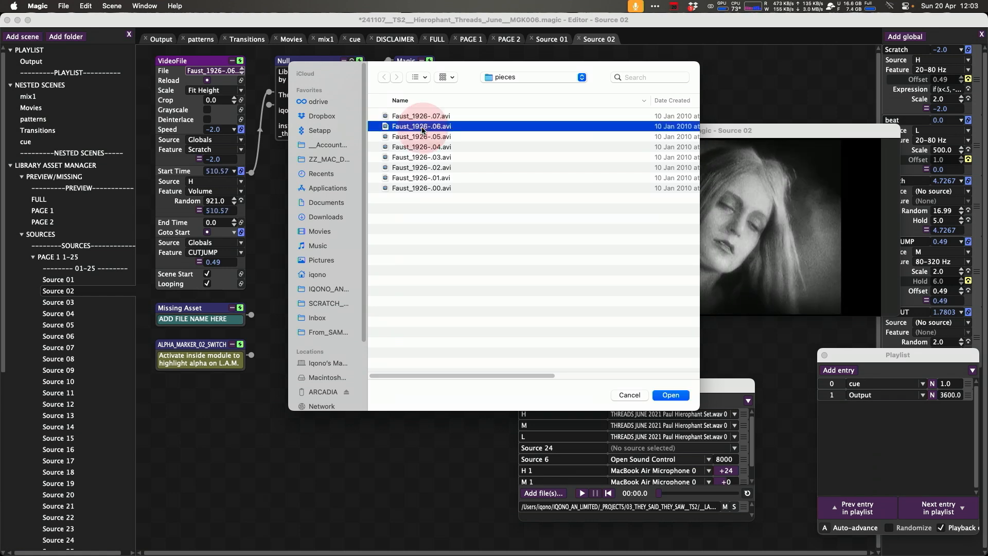
right_click(442, 129)
left_click(458, 135)
right_click(437, 129)
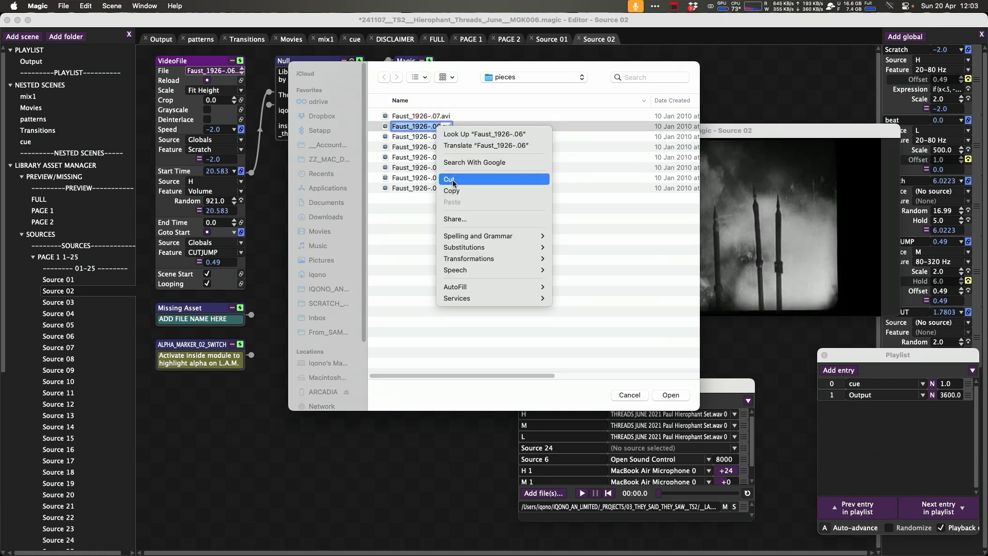
left_click(453, 191)
left_click(633, 395)
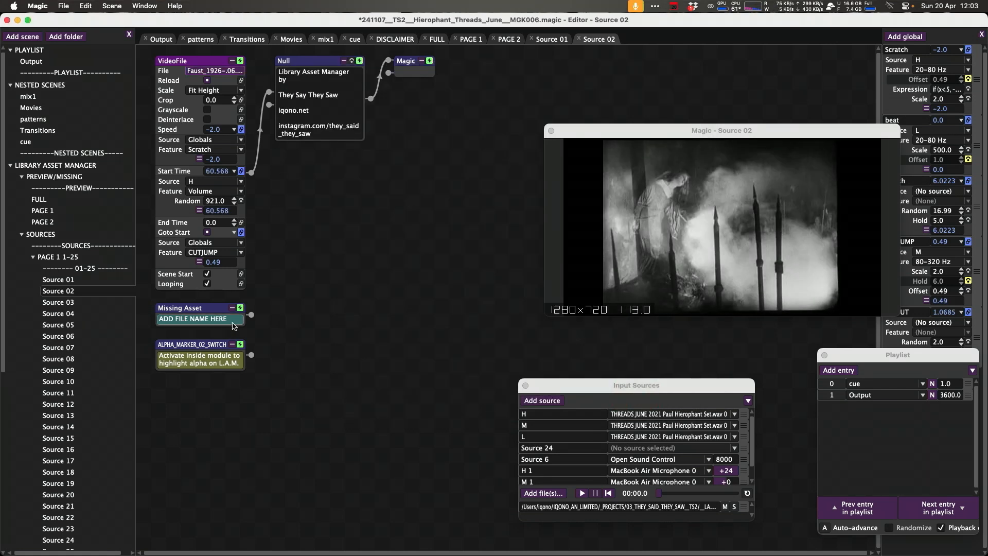
Set the Missing Asset node's file name to Faust_1926-.06 and connect it to the Null node.
right_click(226, 309)
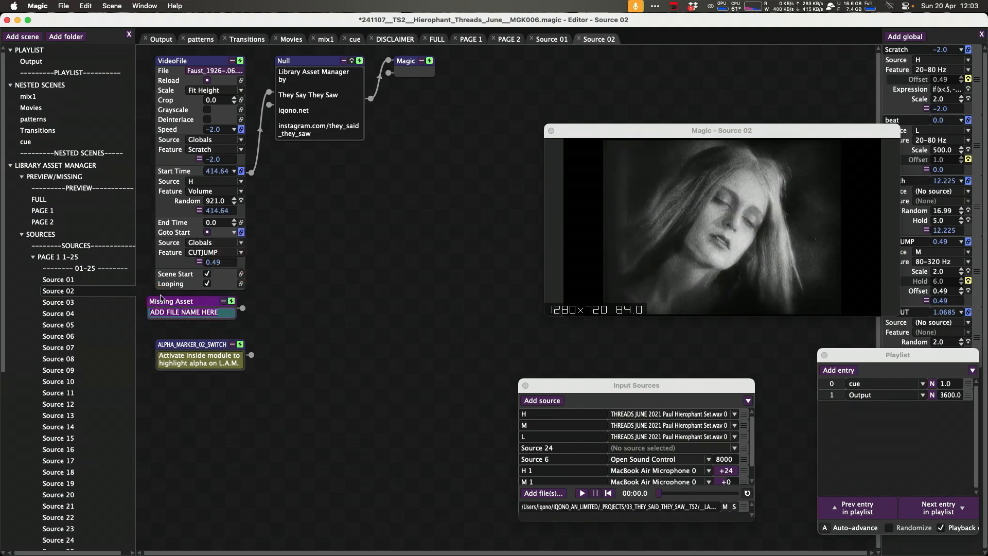
key("super+v")
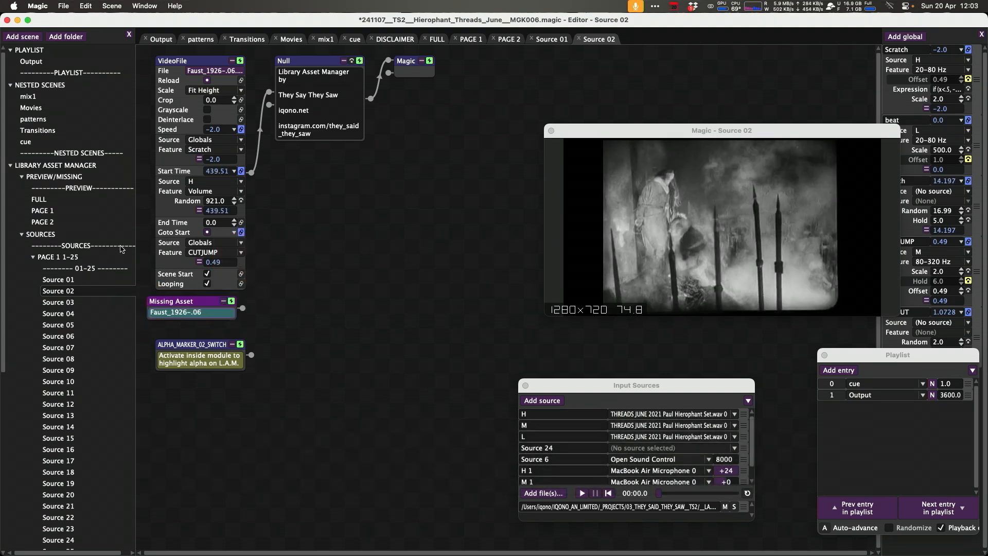
key("Return")
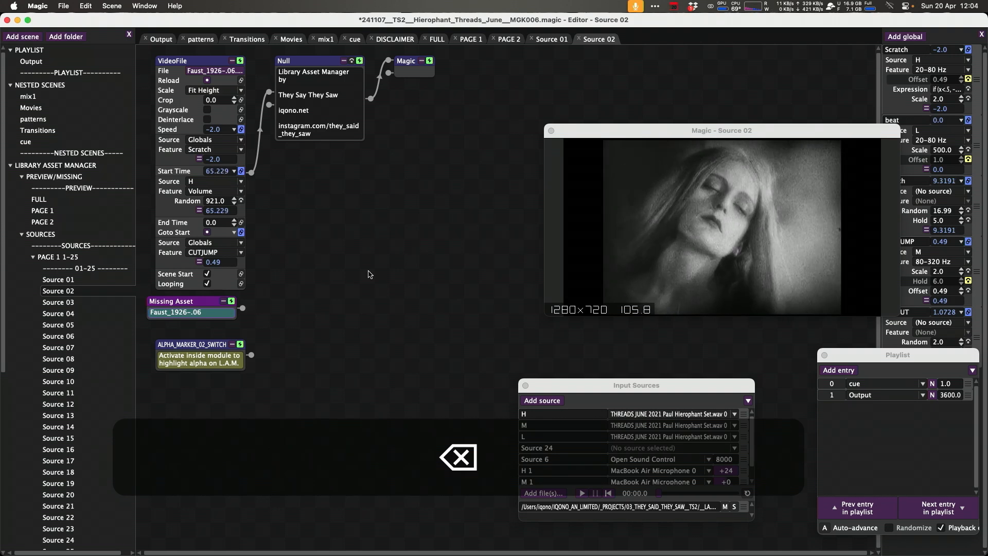
left_click_drag(243, 308, 286, 109)
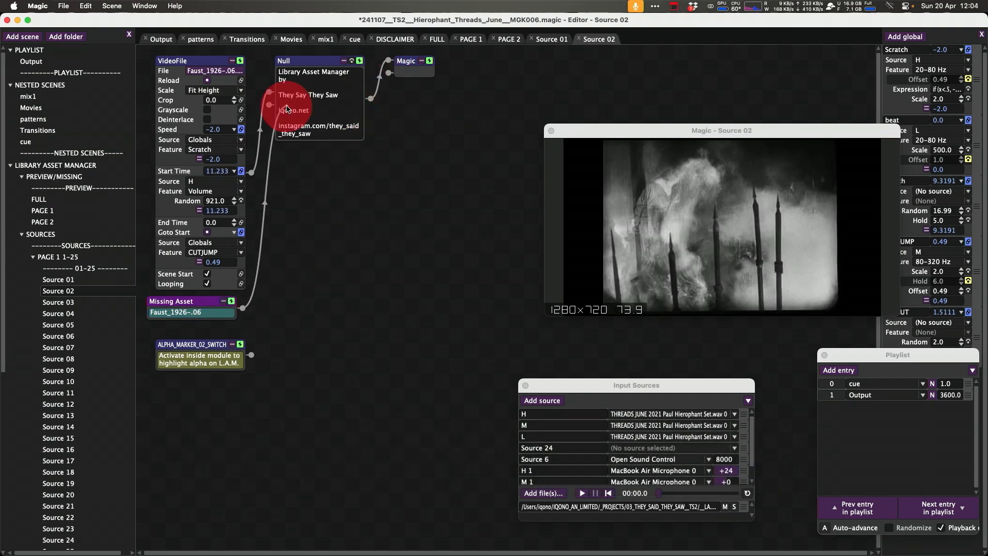
left_click_drag(318, 60, 329, 85)
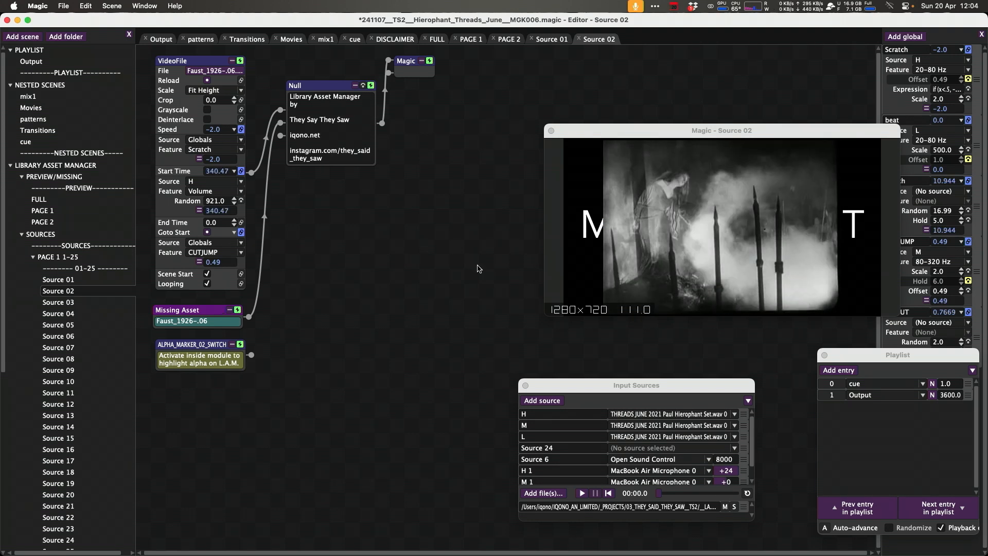
Open the Missing Asset scene to inspect it, then return to the Source 02 scene.
right_click(223, 316)
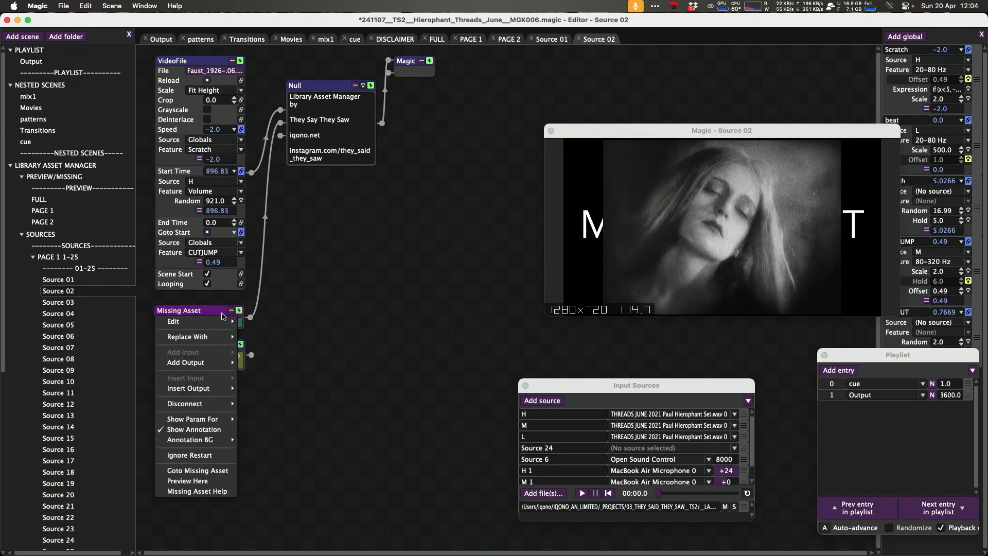
left_click(215, 471)
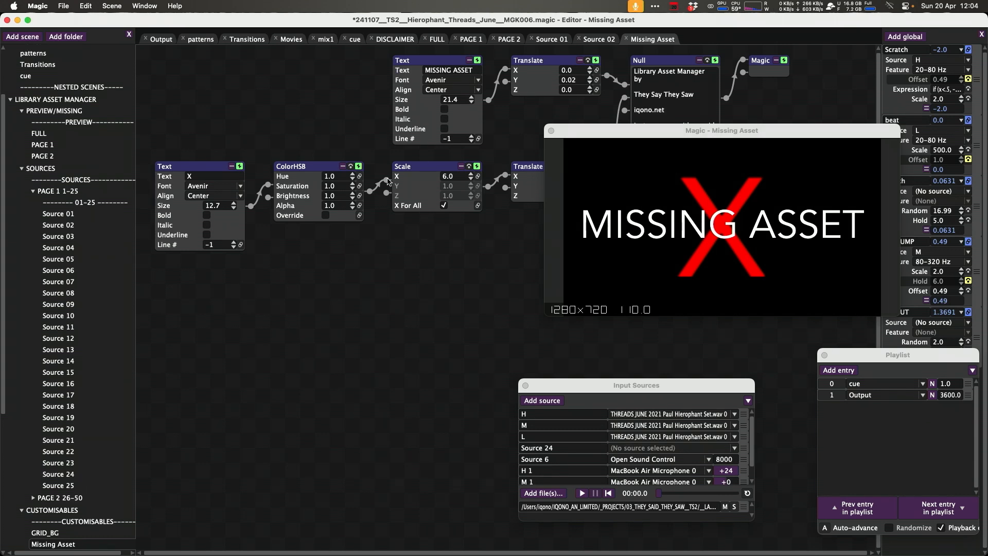
left_click_drag(648, 131, 252, 323)
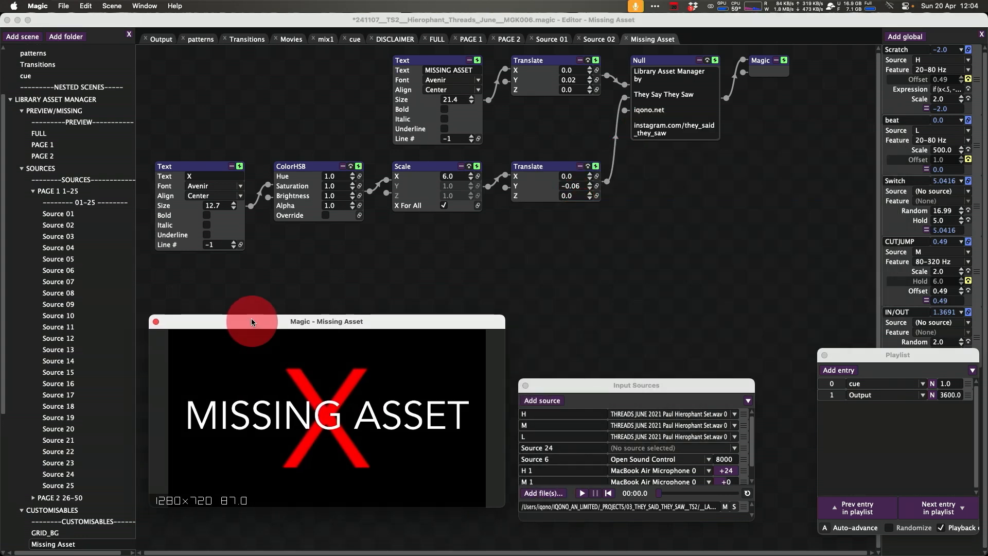
left_click(368, 206)
key("super+z")
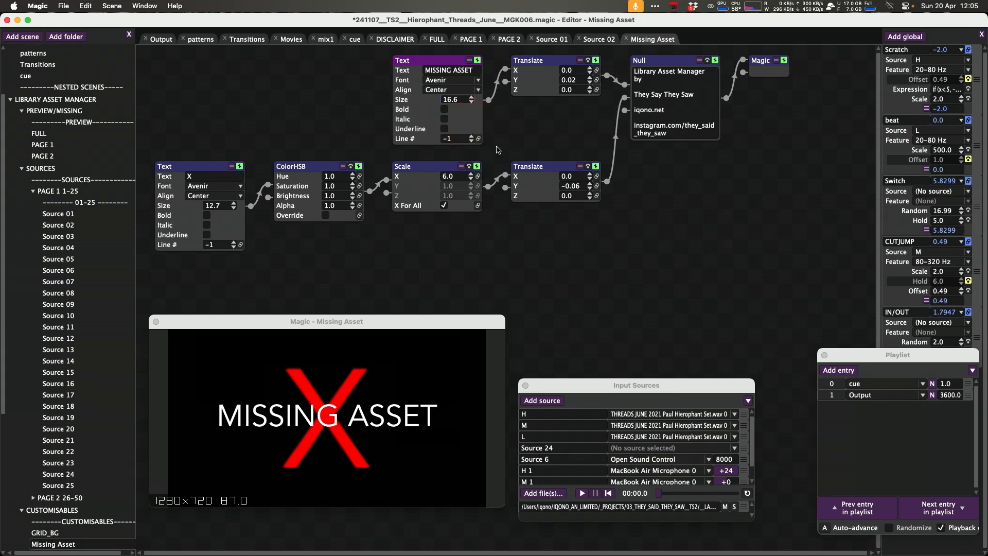
left_click(83, 226)
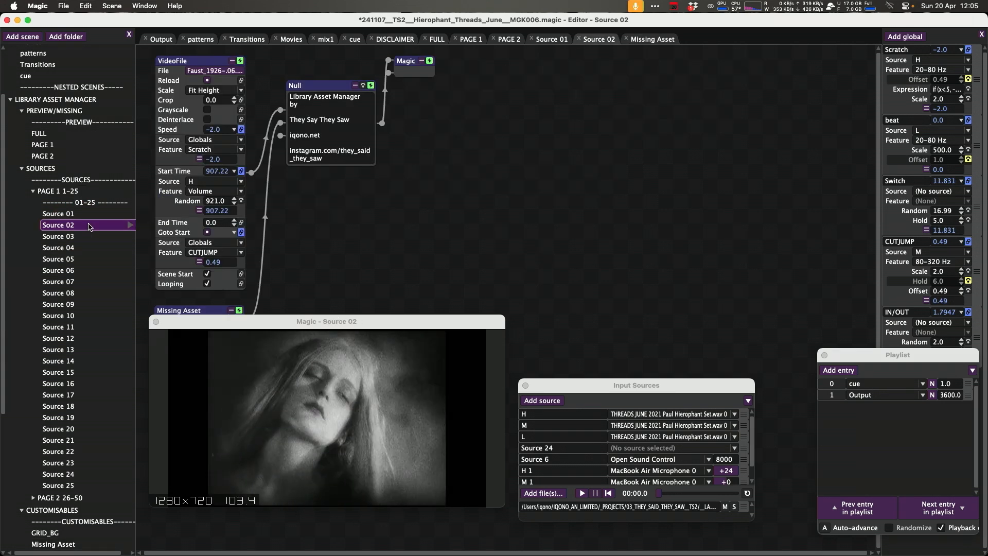
In the Movies scene, replace the VideoFile node with a Source 02 node feeding the Array node.
left_click(438, 222)
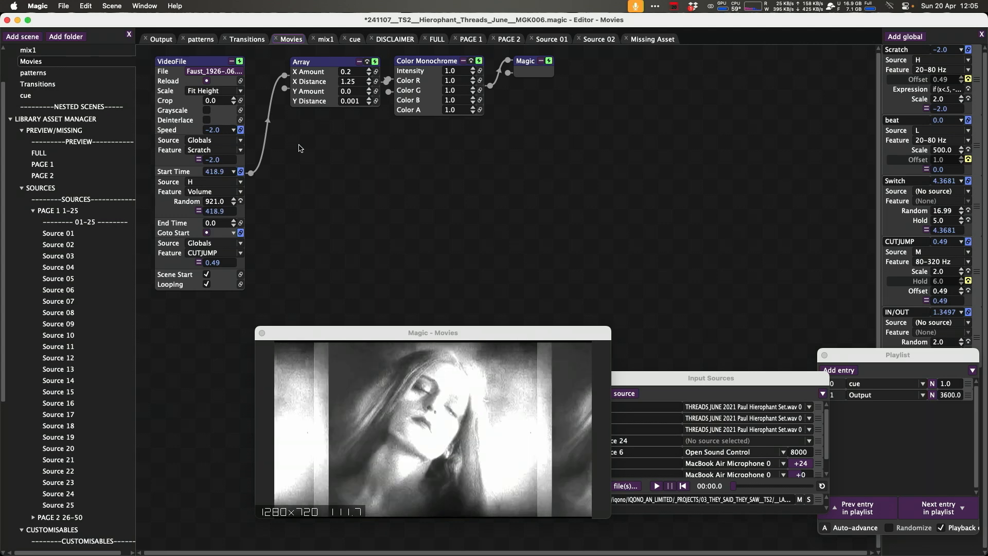
double_click(400, 164)
type("sour02")
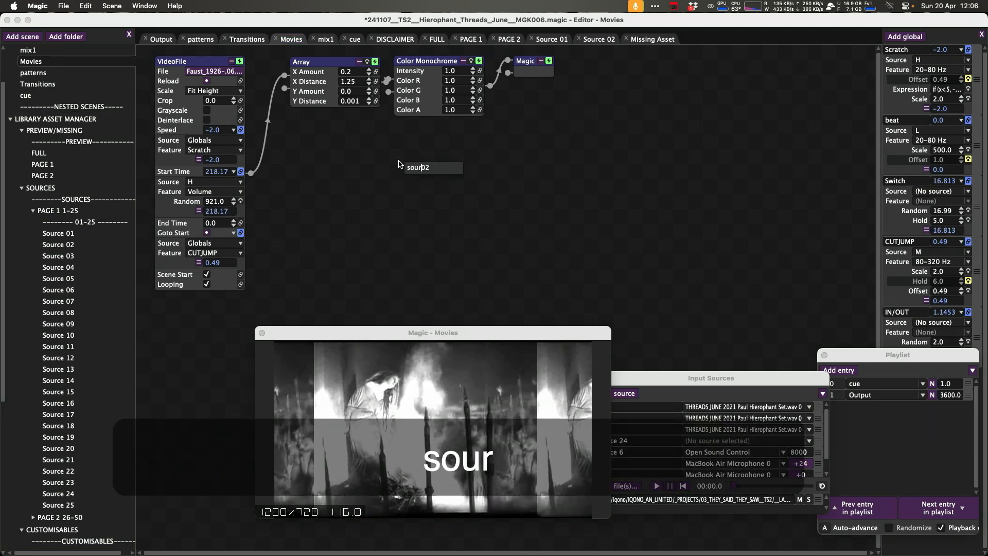
key("Return")
left_click_drag(471, 169, 256, 110)
left_click(190, 62)
key("BackSpace")
key("super+g")
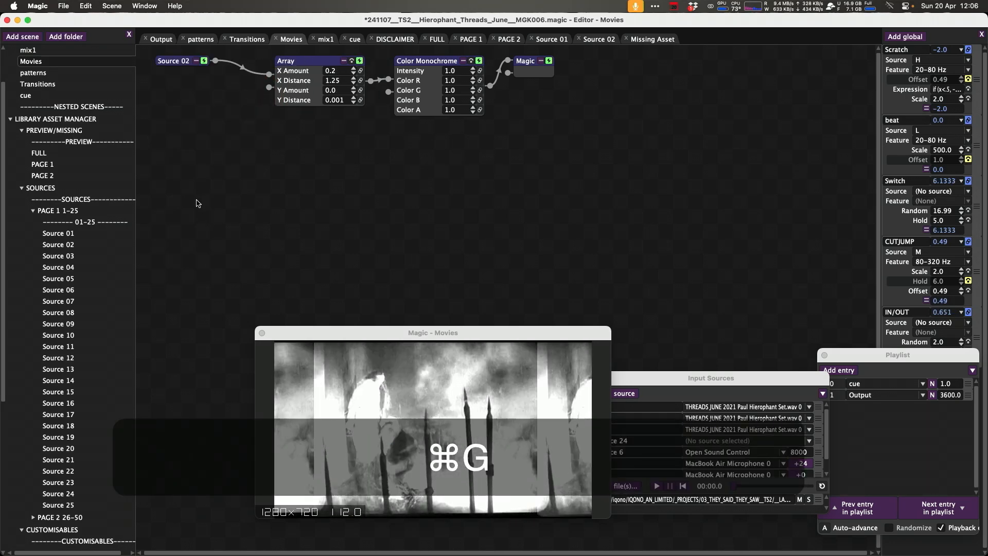
In the patterns scene, add a Source 04 node wired into the InputSelector and cut the VideoFile node it replaces.
left_click(286, 143)
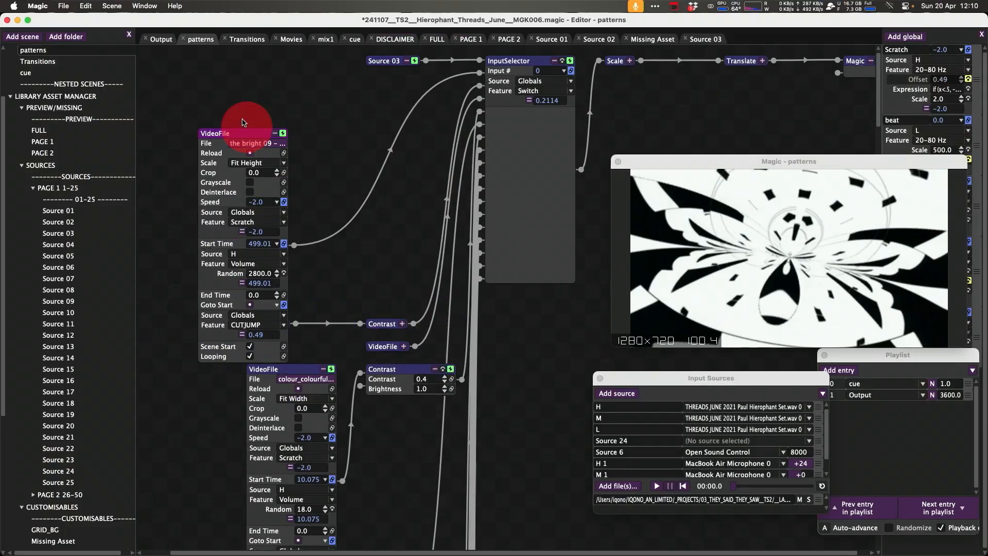
left_click_drag(244, 123, 223, 83)
key("shift+super+a")
type("04")
key("Return")
left_click_drag(413, 129, 479, 72)
left_click_drag(422, 98, 337, 142)
left_click(235, 95)
key("super+x")
Open the Source 04 scene and replace its VideoFile node with the cut VideoFile.
left_click(364, 129)
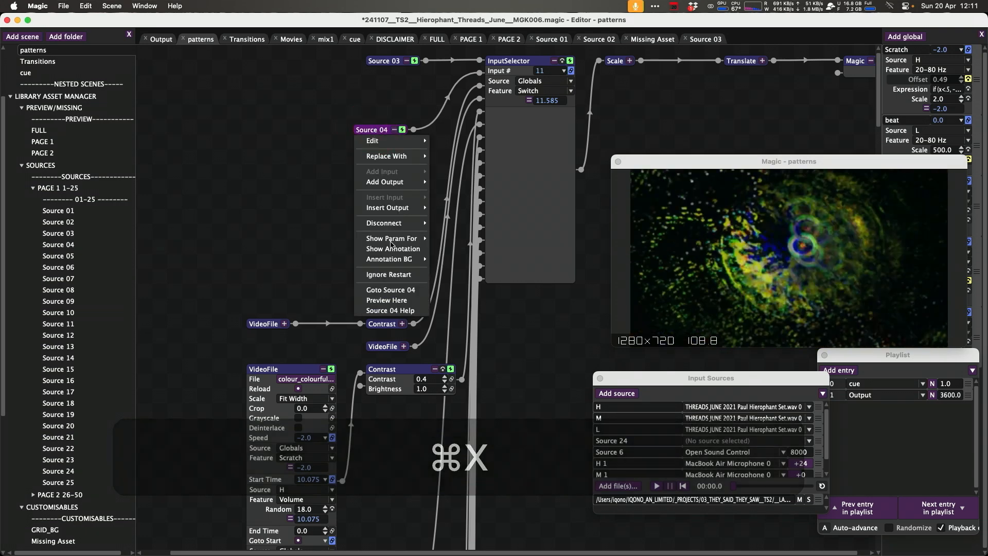
left_click(390, 289)
left_click(175, 60)
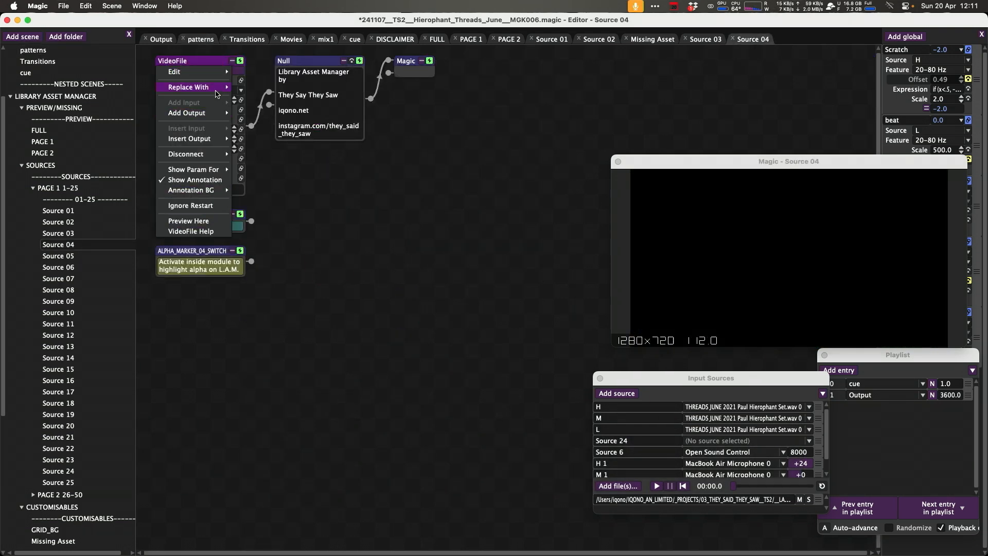
mouse_move(216, 94)
left_click(265, 233)
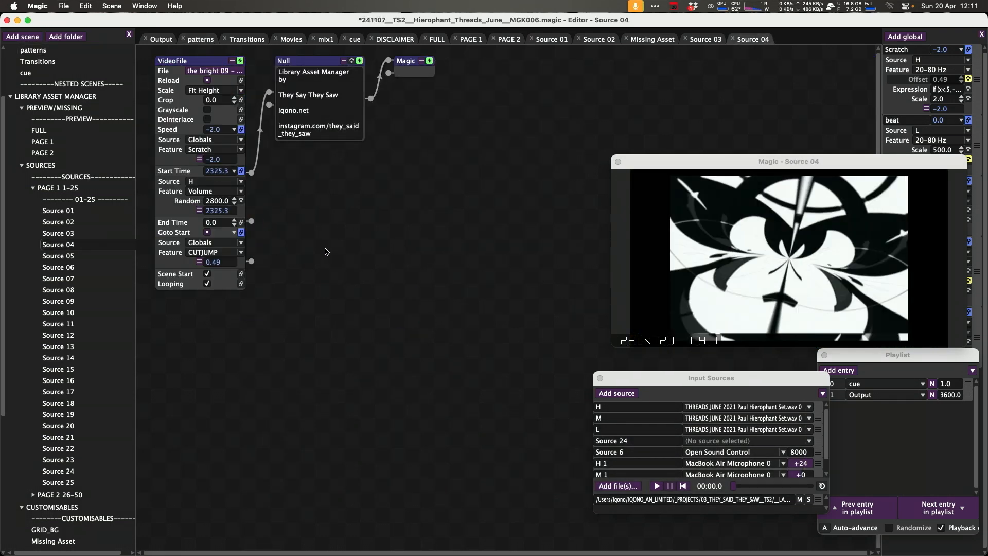
Open the VideoFile's file dialog, add the Hierophant folder to the sidebar favourites, and cancel the dialog.
key("super+g")
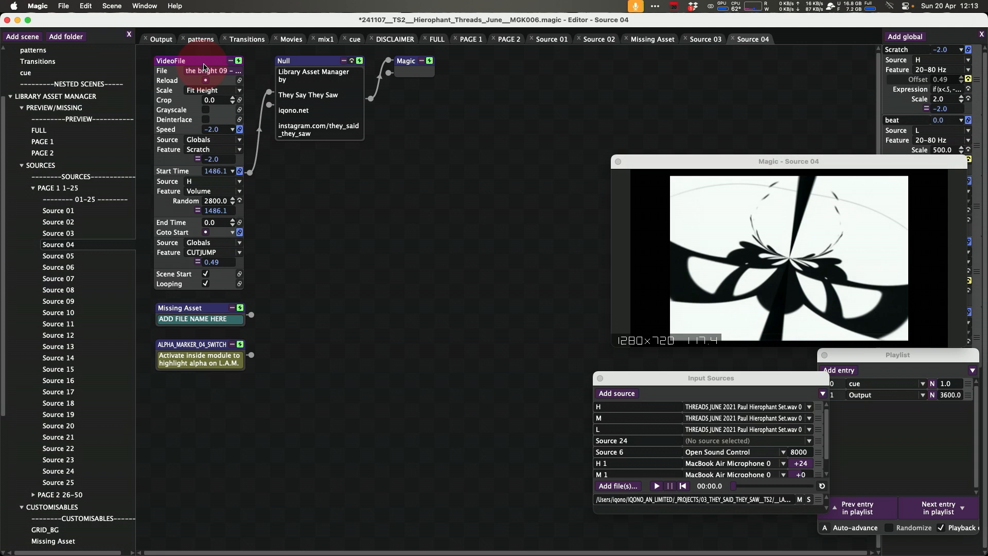
left_click(211, 72)
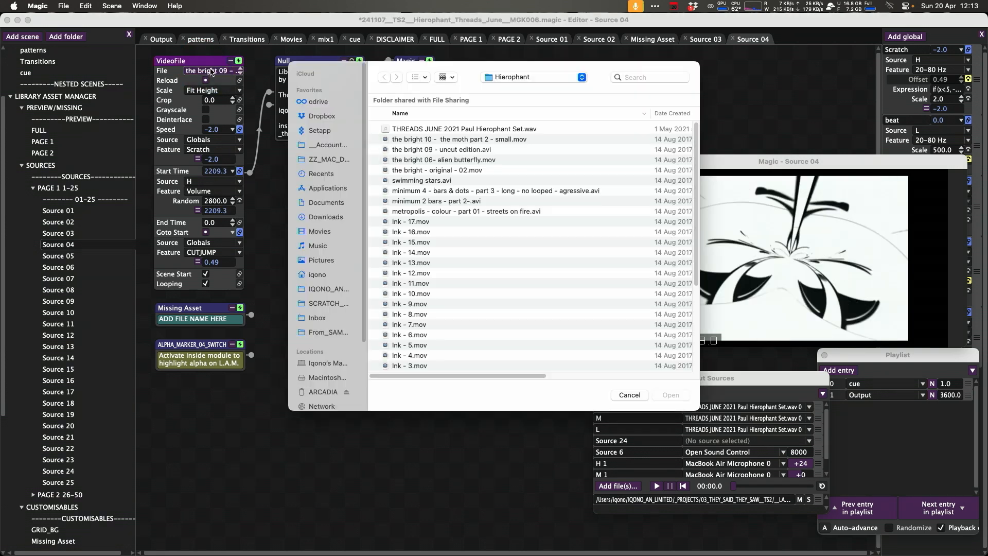
left_click_drag(697, 222, 677, 206)
key("super+Up")
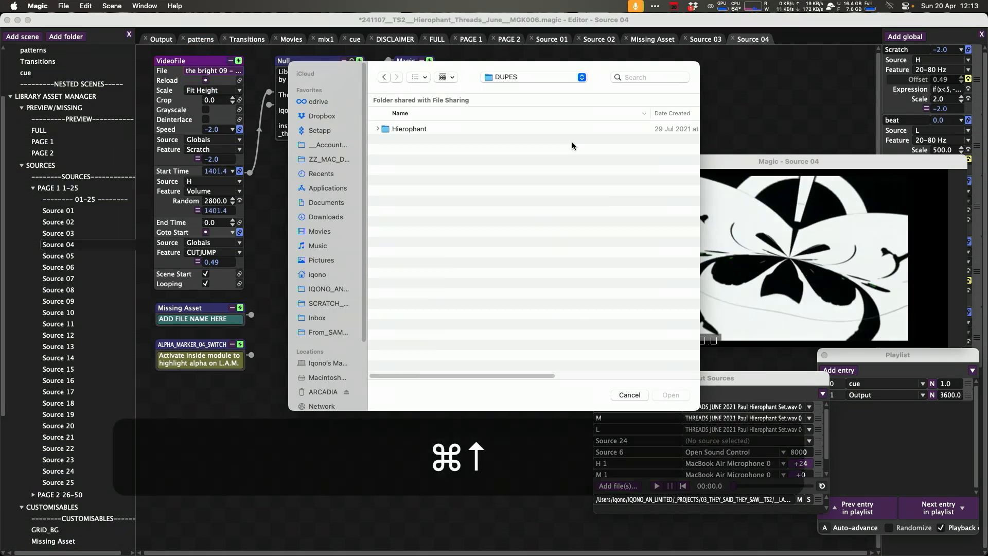
left_click_drag(378, 126, 340, 343)
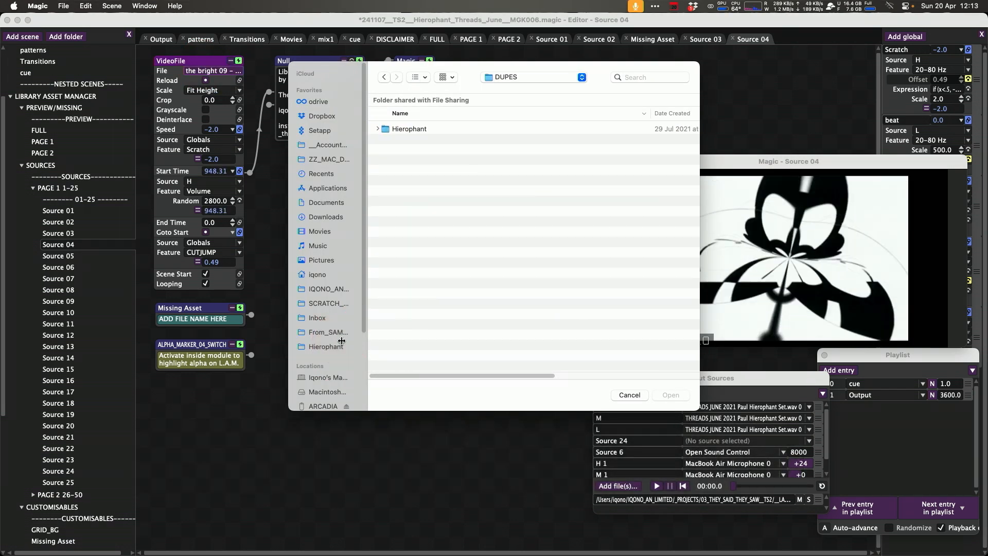
left_click(630, 395)
Copy the file name the bright 09 - uncut edition in Finder and paste it into the Missing Asset node.
key("super+Tab")
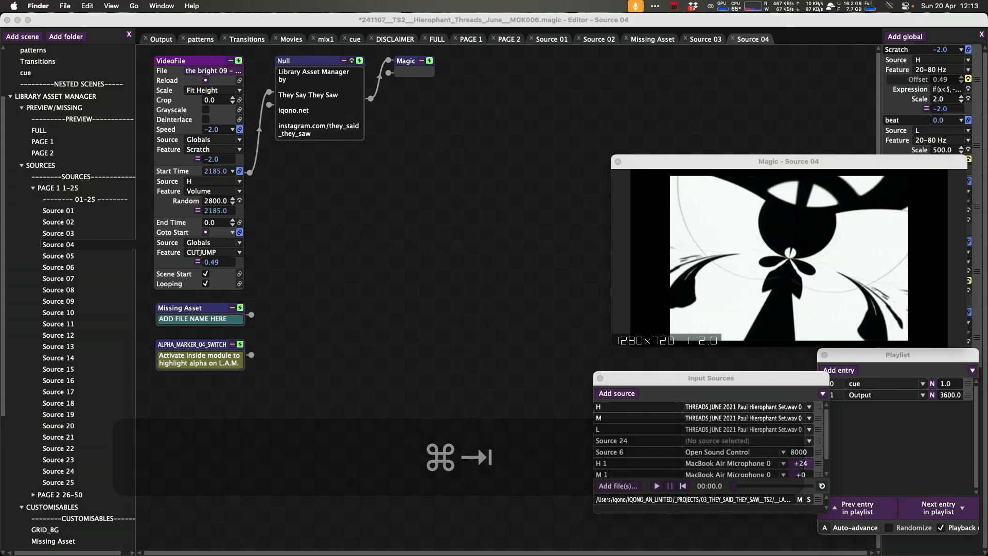
key("Escape")
key("Return")
left_click(199, 316)
key("BackSpace")
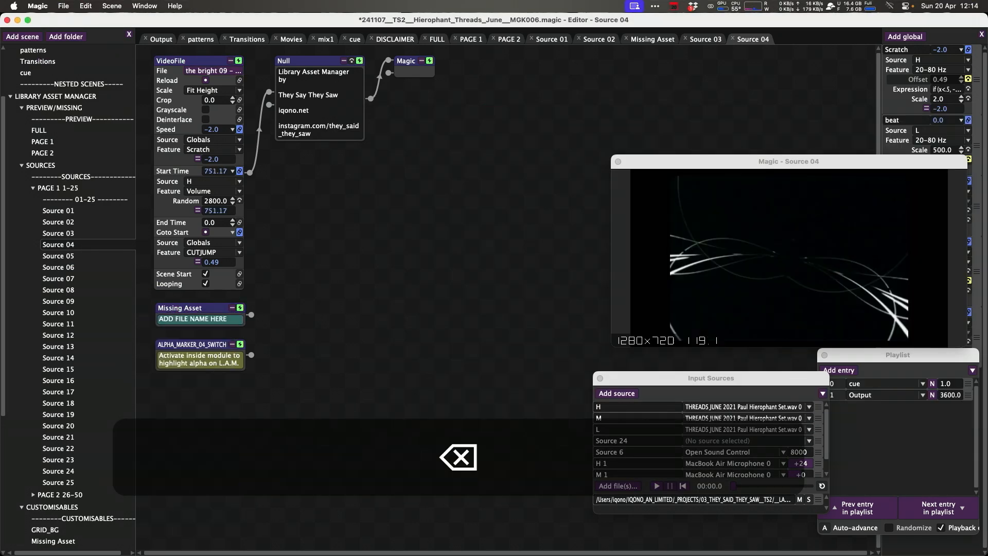
left_click_drag(228, 319, 141, 300)
right_click(225, 319)
left_click(233, 317)
key("super+Tab")
key("Return")
right_click(442, 364)
key("super+Tab")
double_click(212, 318)
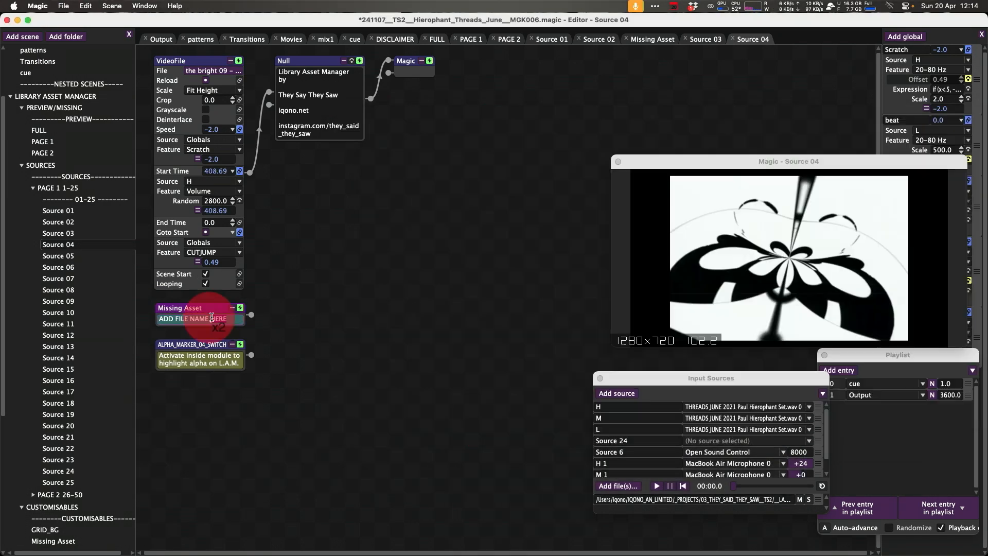
key("super+v")
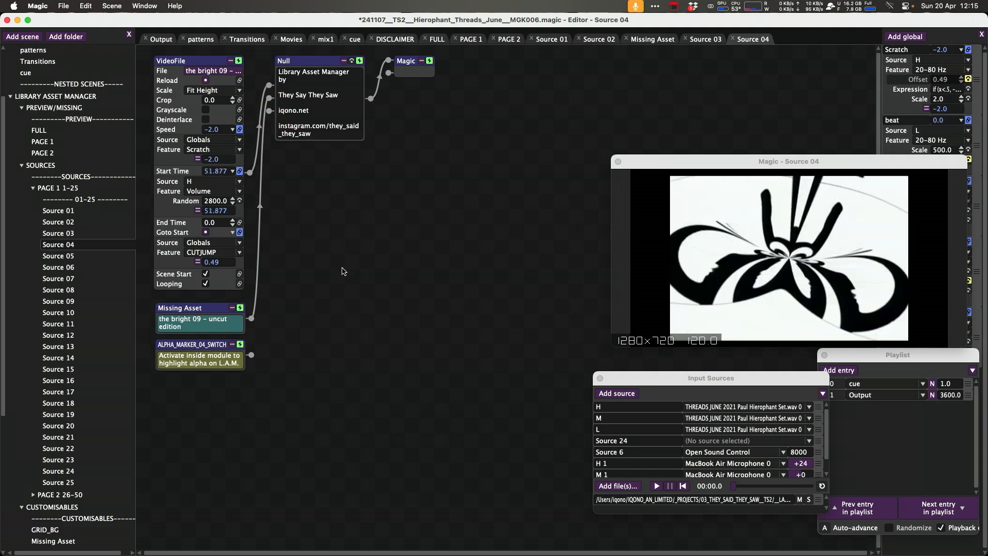
In the patterns scene, add a Source 05 node in place of the swimming stars VideoFile and cut that VideoFile.
key("super+g")
type("05")
key("Return")
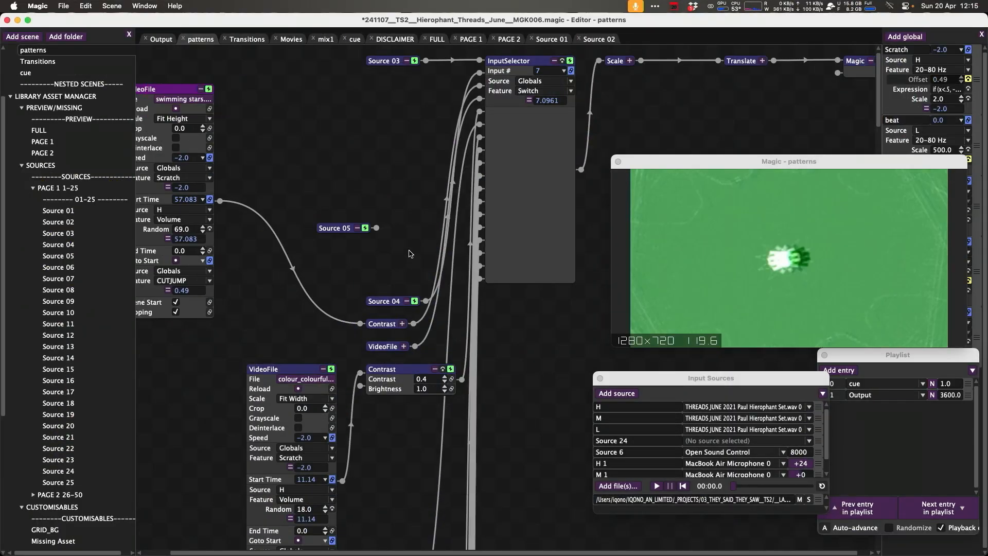
left_click_drag(376, 227, 360, 323)
key("super+x")
Open the Source 05 scene and paste the swimming stars VideoFile in place of its VideoFile node.
left_click_drag(335, 228, 194, 260)
double_click(194, 261)
key("super+v")
key("super+g")
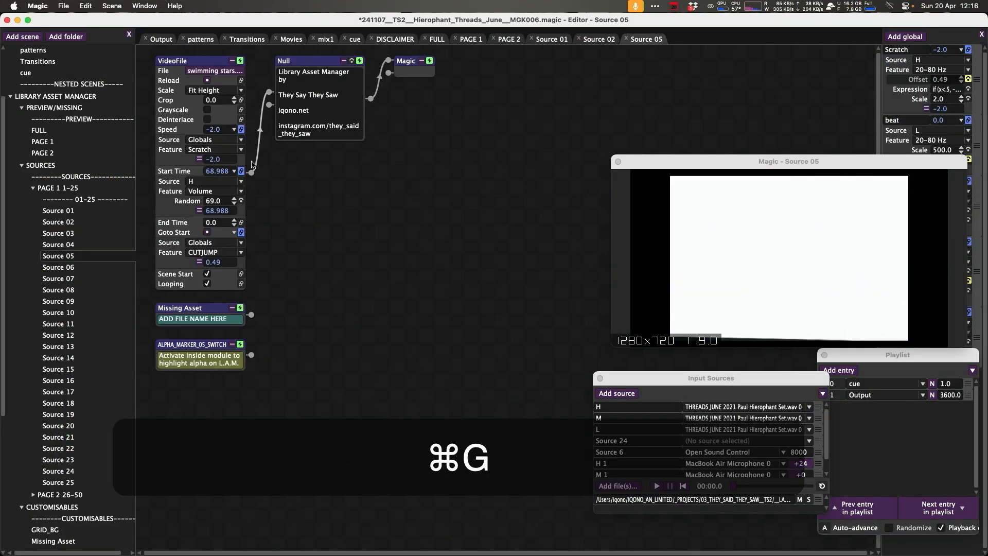
key("Return")
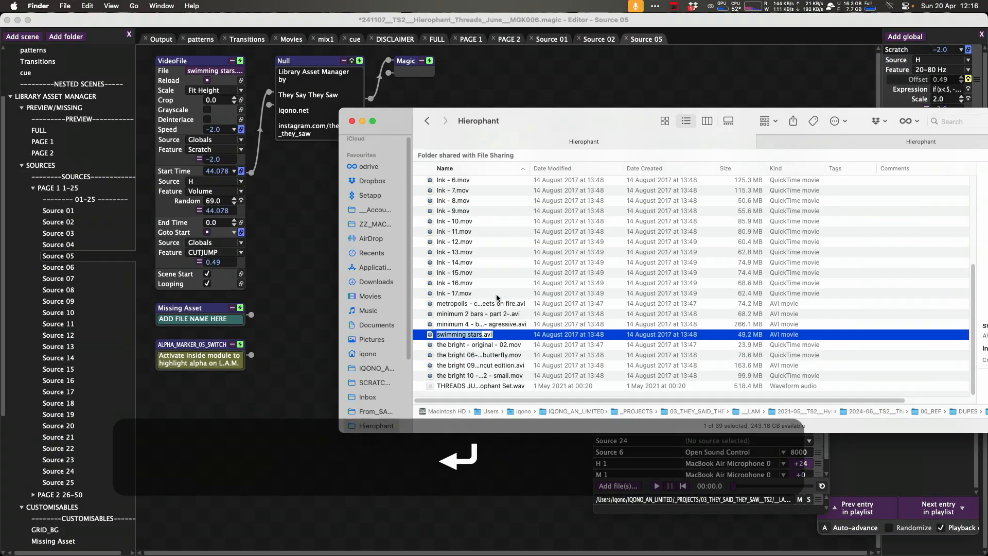
Connect the Source 05 Missing Asset node to the Null node.
right_click(451, 334)
right_click(192, 319)
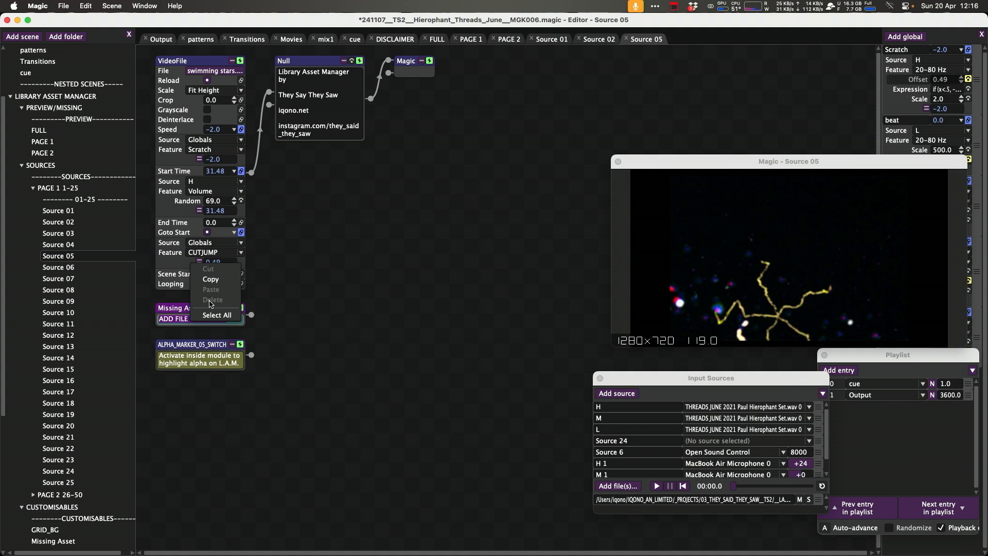
right_click(193, 319)
left_click(231, 259)
left_click_drag(251, 315, 274, 107)
Close the source scene tabs and save the project.
left_click(626, 38)
left_click(579, 39)
key("super+s")
left_click(531, 39)
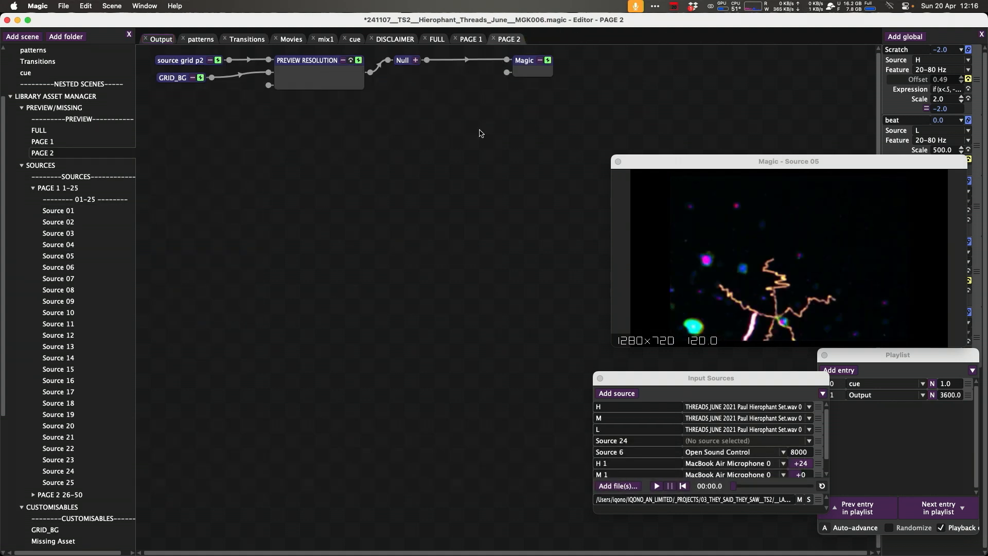
In the patterns scene, add a Source 06 node wired into the InputSelector and cut the VideoFile it replaces.
left_click(201, 39)
key("super+g")
left_click(405, 346)
left_click_drag(405, 347, 188, 187)
double_click(325, 170)
type("06")
key("Return")
left_click_drag(390, 173, 500, 102)
left_click_drag(390, 175, 491, 98)
left_click(269, 183)
key("super+x")
Open the Source 06 scene and paste the cut VideoFile in place of its VideoFile node.
right_click(337, 175)
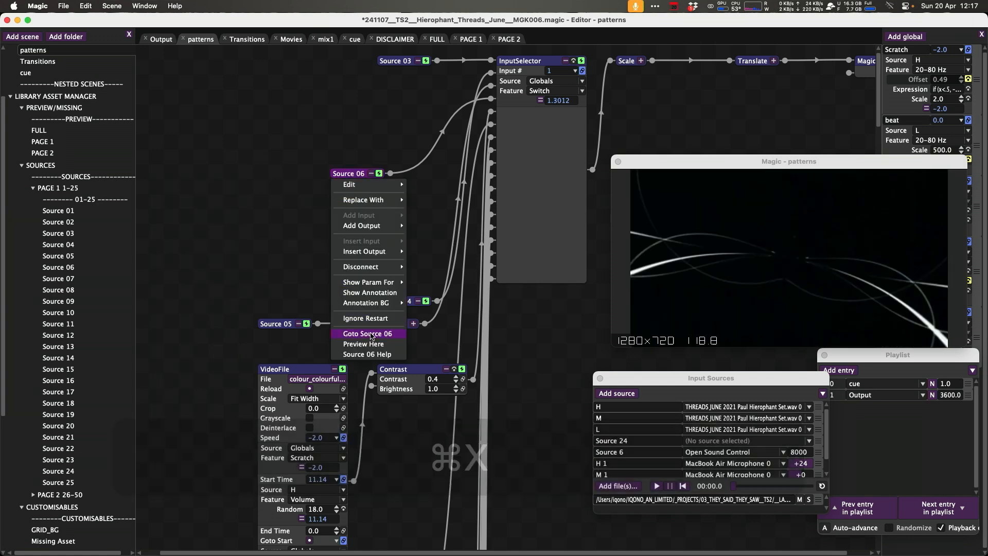
left_click(368, 333)
key("shift+super+v")
Copy the file name colour_running colours - part 03 - full chase in Finder and paste it into the Missing Asset node.
key("super+g")
left_click(214, 71)
key("Up")
key("Up")
key("Up")
key("Up")
key("Up")
key("Up")
key("Up")
key("Up")
key("Up")
key("Up")
key("Up")
key("Up")
key("Up")
key("Up")
key("Up")
key("Up")
key("Up")
key("Up")
key("Up")
key("Up")
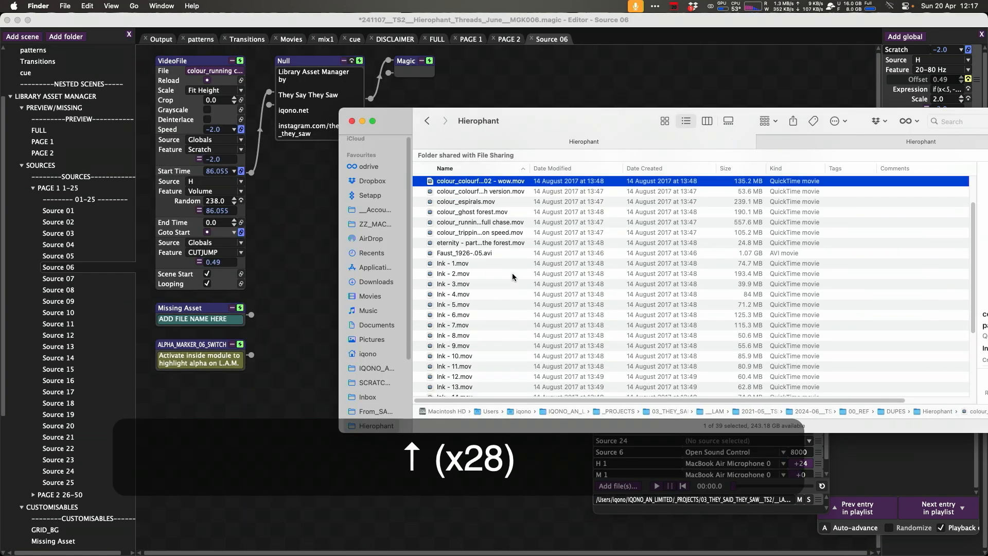
key("Return")
key("super+Tab")
key("Down")
key("Down")
key("Down")
key("Down")
key("Down")
key("Down")
key("Down")
key("Down")
key("Down")
key("Return")
right_click(463, 277)
left_click(479, 344)
key("Escape")
left_click(306, 153)
left_click(201, 319)
key("super+v")
left_click(266, 131)
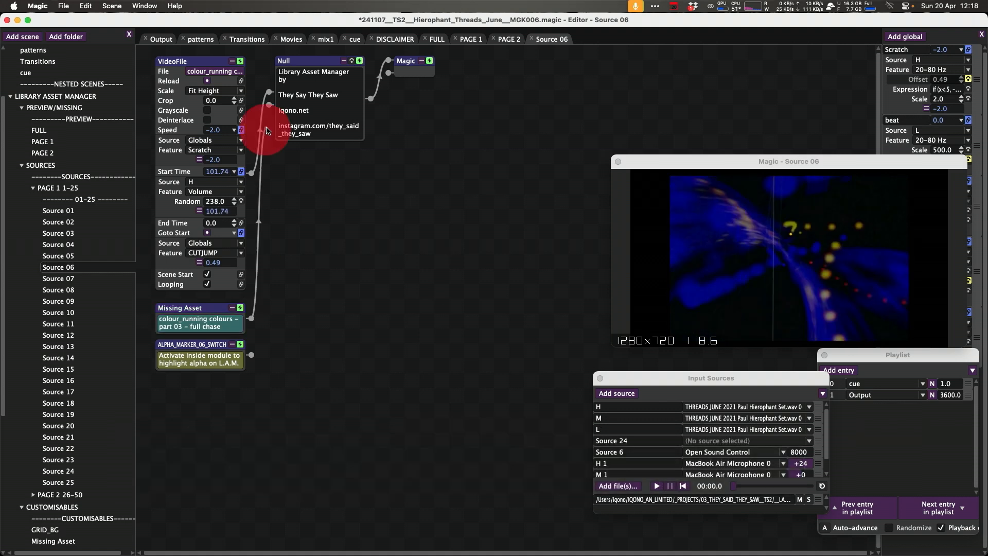
Close the Source 06 tab, return to the patterns scene and save the project.
left_click(533, 39)
left_click(201, 39)
key("super+s")
In the patterns scene, add a Source 07 node wired into the InputSelector and cut the VideoFile and Contrast chain it replaces.
key("super+g")
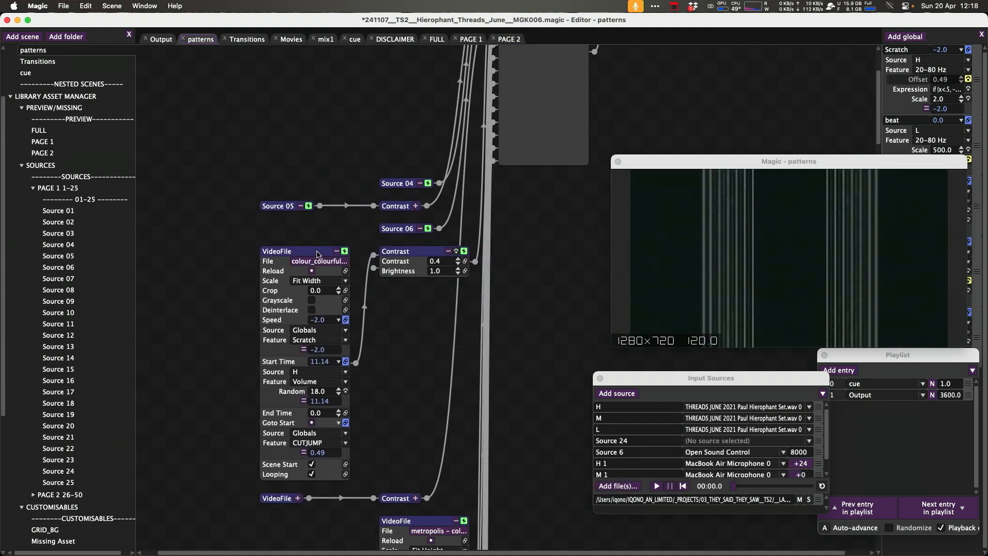
left_click(331, 267)
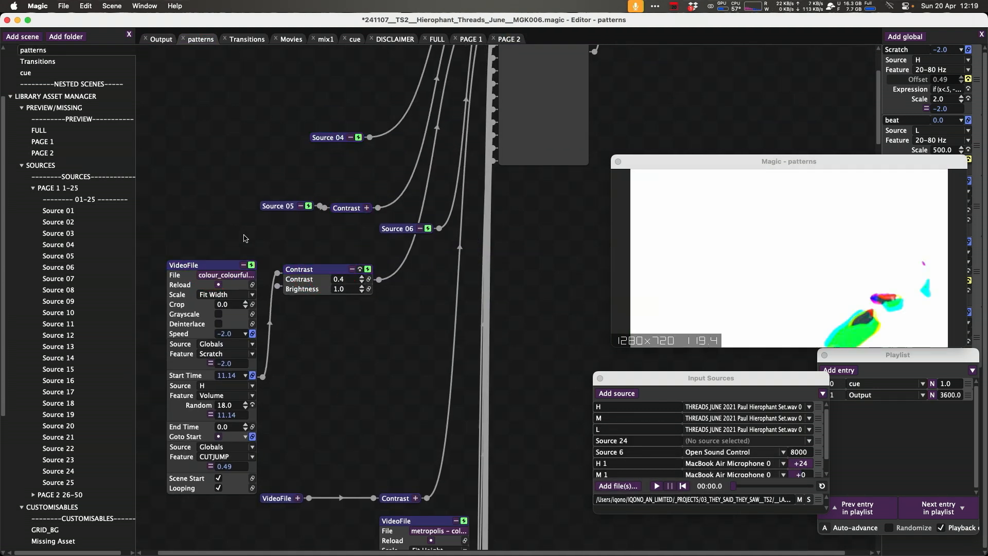
right_click(314, 319)
type("07")
key("Return")
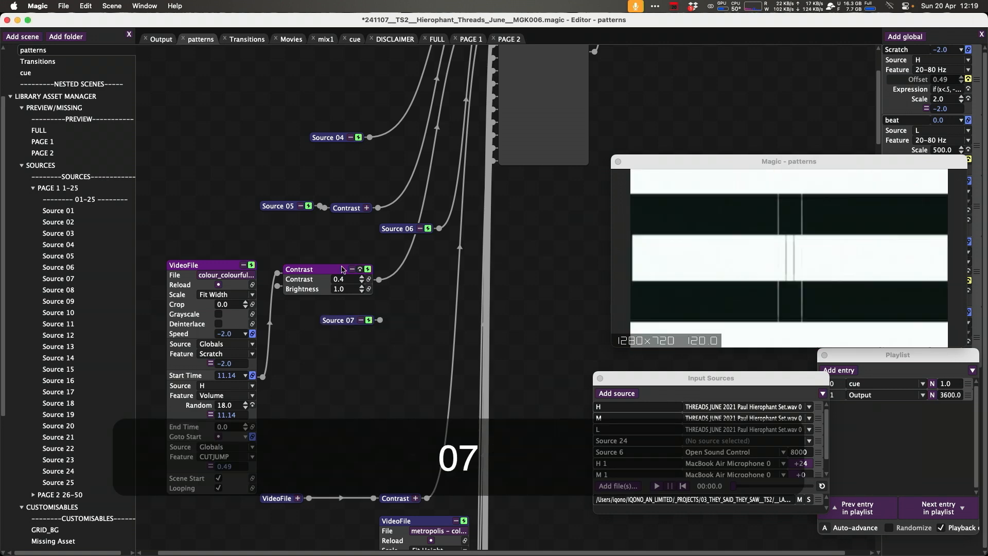
scroll(344, 269, "up", 4)
left_click_drag(357, 381, 471, 54)
key("super+x")
Open the Source 07 scene, paste the VideoFile and Contrast chain feeding the Null, and delete the original VideoFile.
right_click(318, 383)
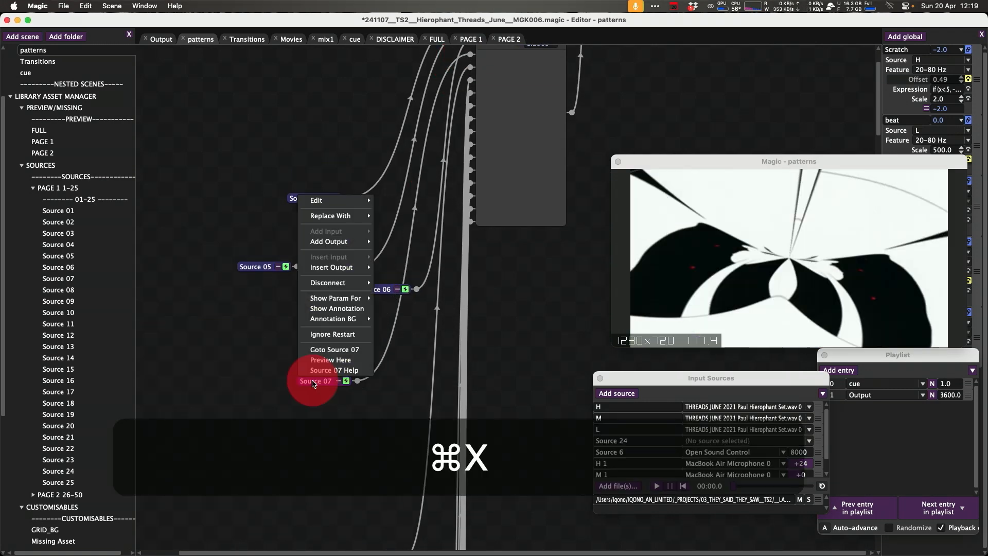
left_click(332, 350)
key("super+v")
left_click_drag(559, 246, 269, 85)
left_click(213, 63)
key("BackSpace")
Copy the file name colour_colourful patterns - part 07 - trash version in Finder, paste it into the Missing Asset node and connect it to the Null.
key("super+Tab")
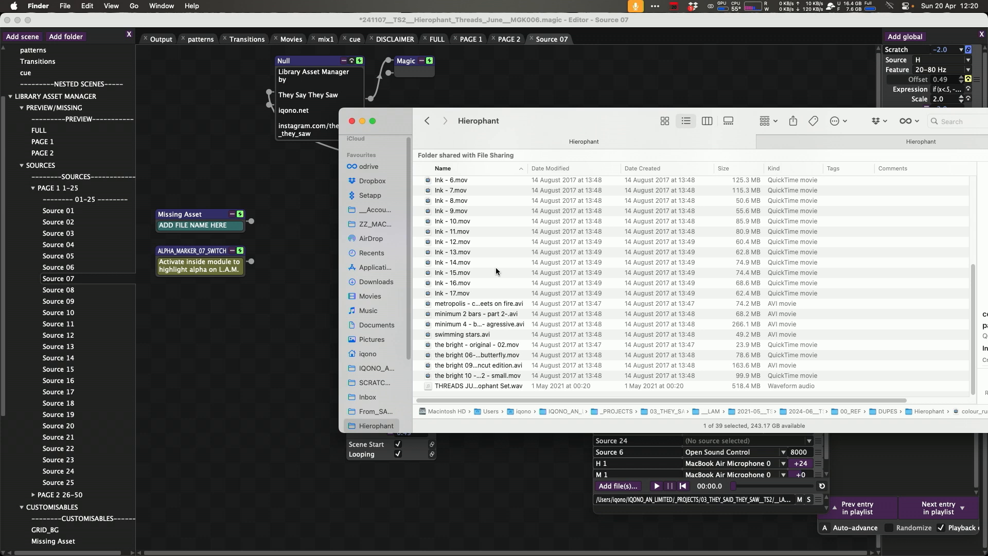
scroll(498, 268, "up", 8)
scroll(544, 171, "right", 3)
left_click(541, 171)
left_click(458, 167)
left_click_drag(459, 167, 617, 167)
left_click_drag(582, 123, 541, 100)
scroll(511, 288, "up", 4)
left_click(464, 223)
key("super+c")
key("Escape")
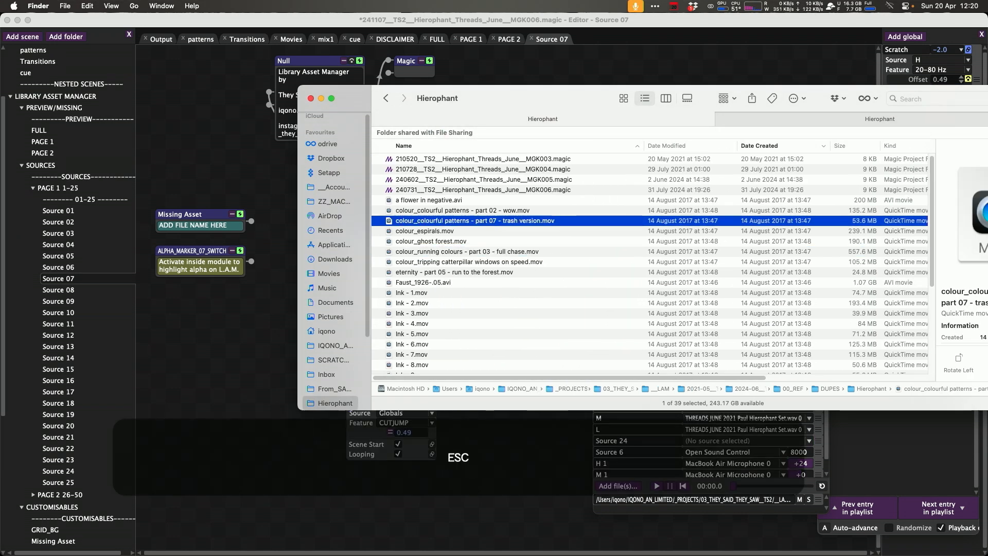
left_click(201, 226)
key("super+v")
left_click_drag(251, 221, 269, 106)
Close the Source 07 tab and return to the patterns scene.
key("super+g")
left_click(532, 39)
left_click(200, 40)
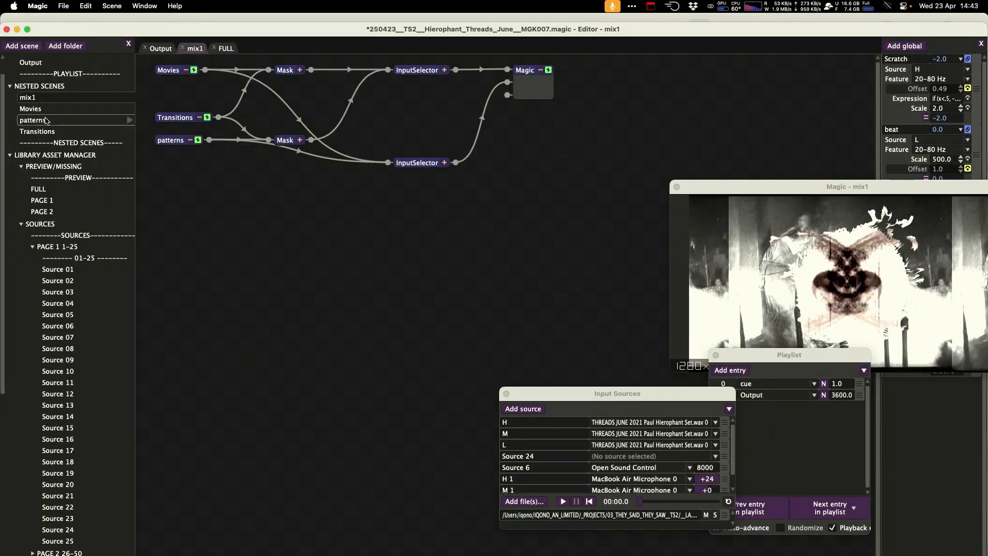
Browse the patterns, Movies and Transitions scenes.
left_click(46, 120)
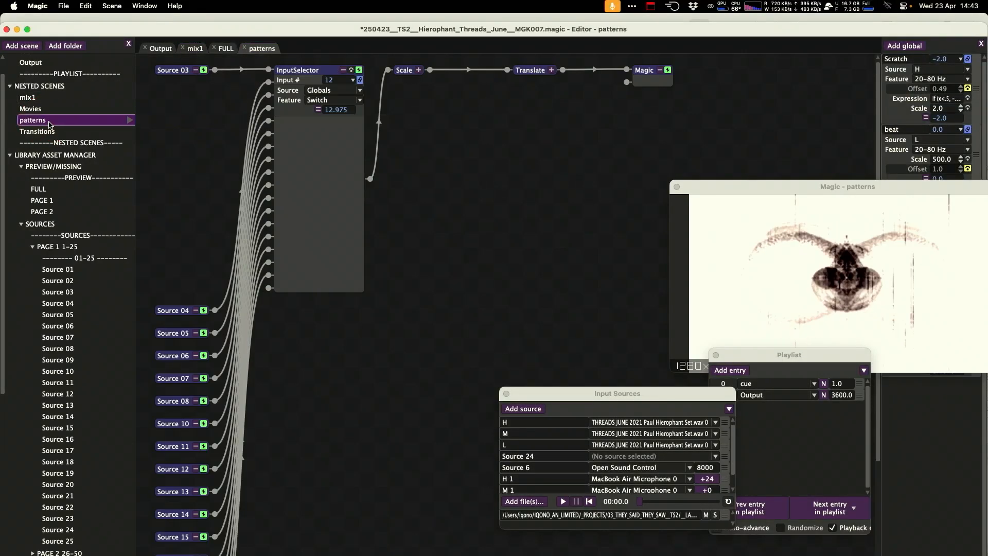
left_click(47, 109)
left_click(56, 130)
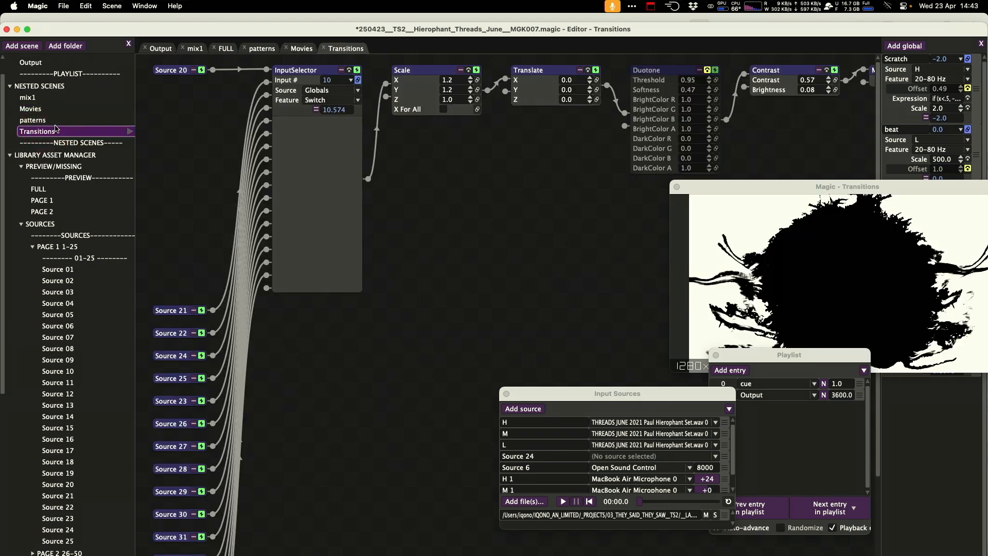
Rearrange the preview, playlist and input sources windows around the node editor.
left_click_drag(767, 187, 252, 339)
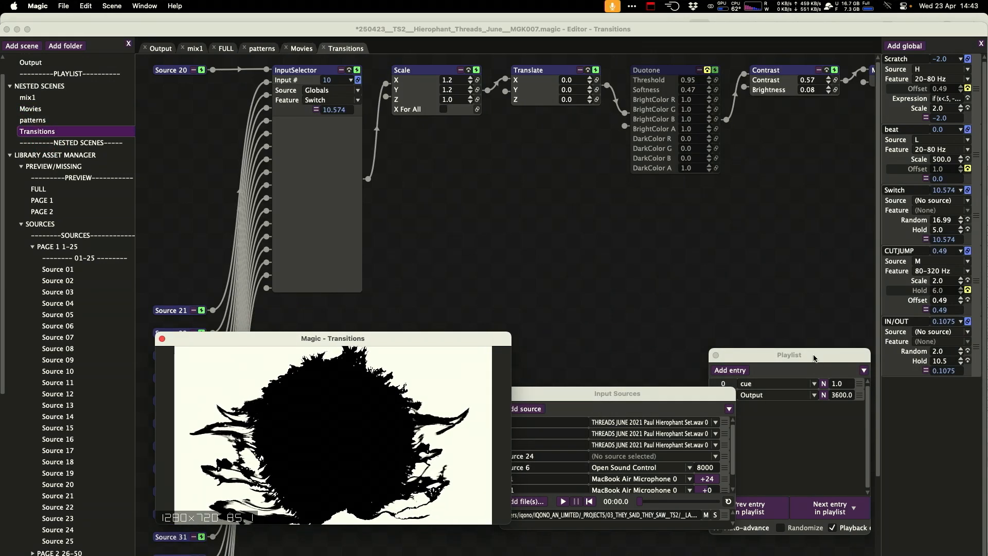
left_click_drag(752, 355, 829, 353)
left_click_drag(684, 399, 708, 395)
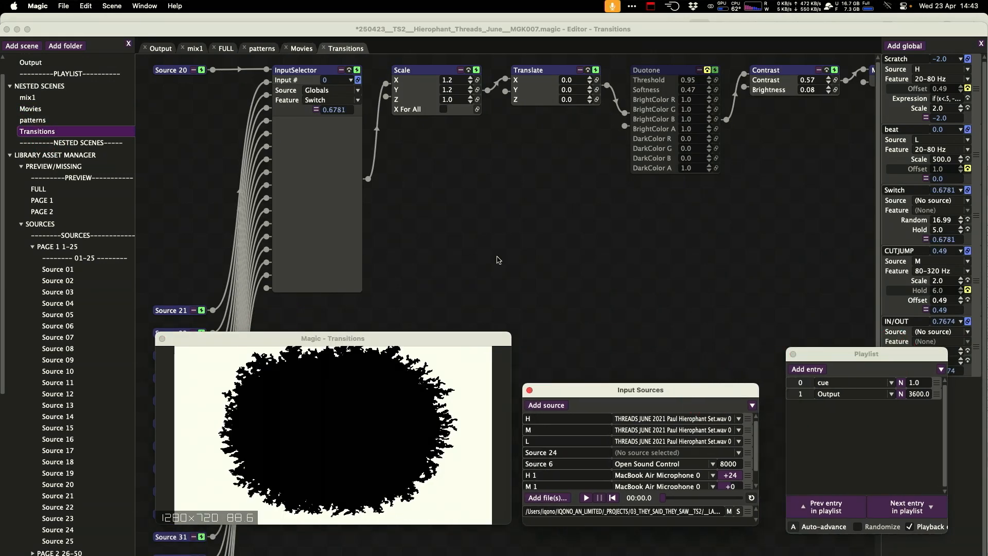
left_click(39, 189)
left_click_drag(381, 340, 655, 179)
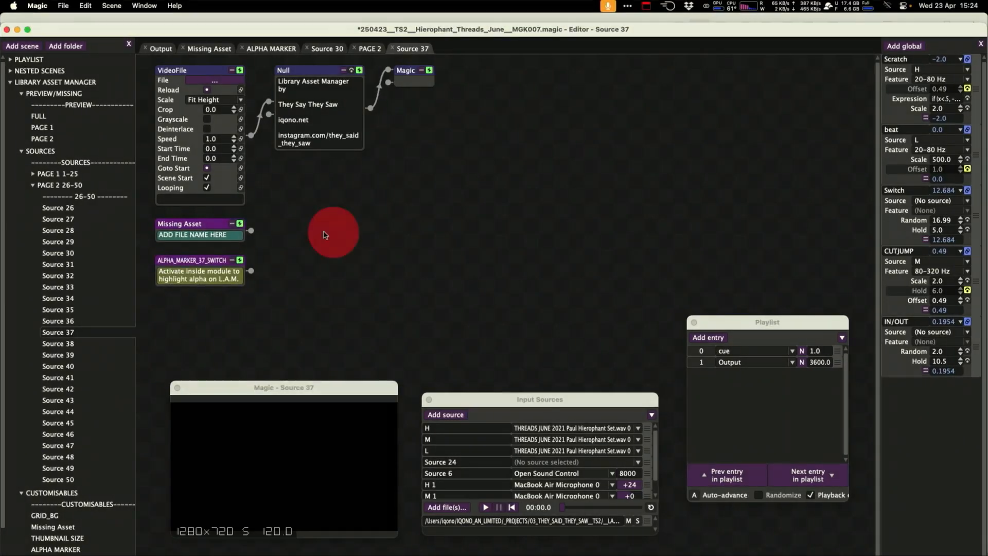
Load the TEST_ALPHA movie from 01_Assets/From_AE into the Source 37 VideoFile node.
key("cmd+Up")
key("cmd+Up")
key("cmd+Up")
key("cmd+Up")
key("super+Up")
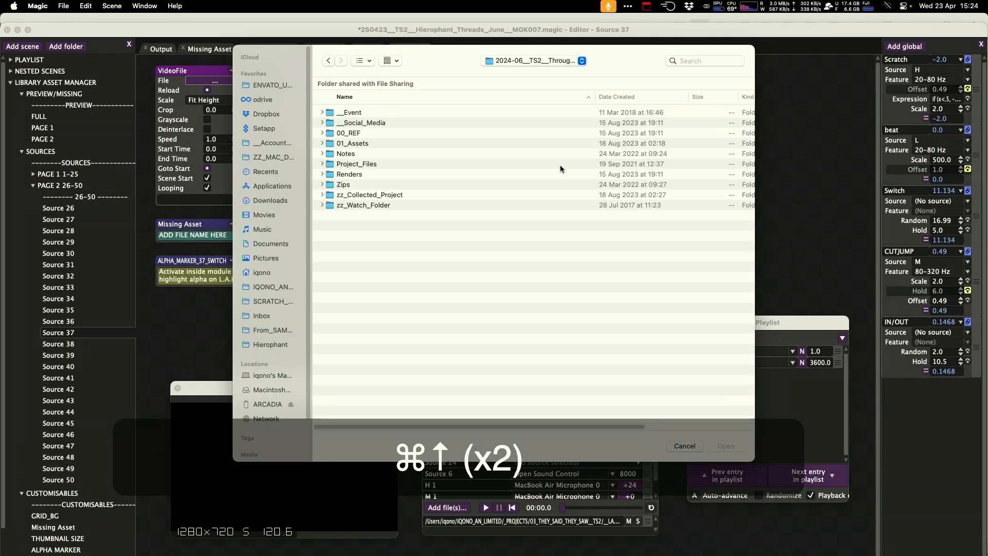
double_click(390, 143)
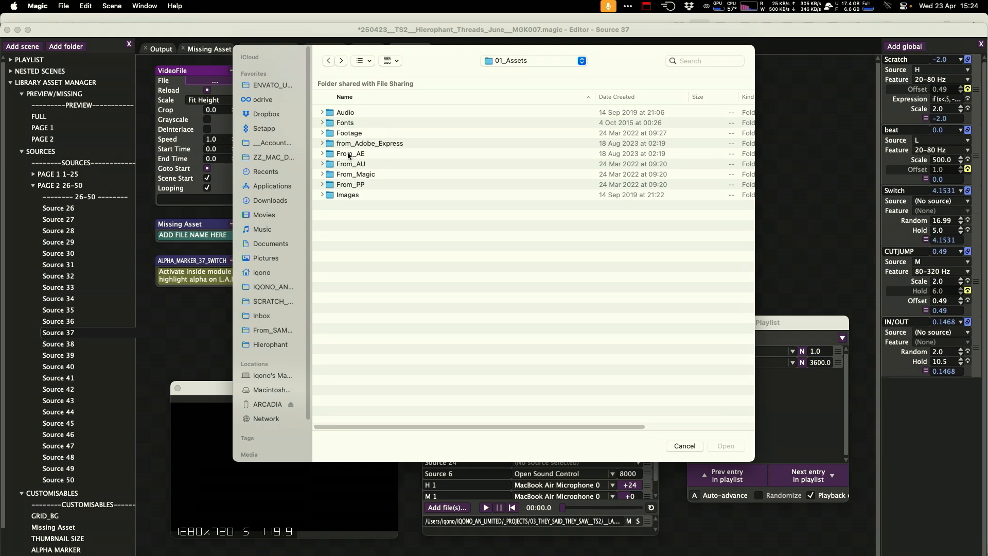
double_click(349, 153)
left_click(379, 124)
left_click(731, 443)
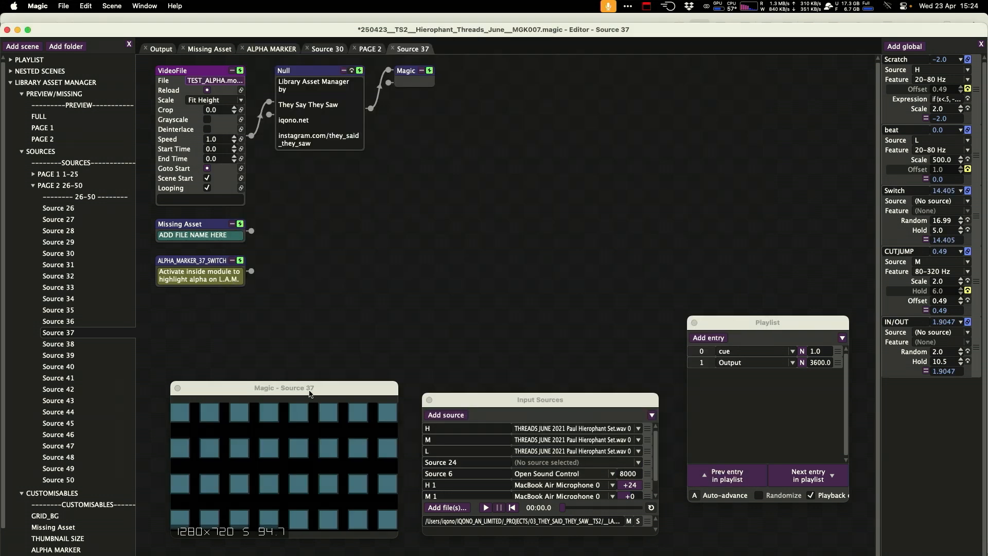
Temporarily connect the Missing Asset node to the Null, check the PAGE 2 preview, and disconnect it again.
left_click_drag(251, 231, 269, 120)
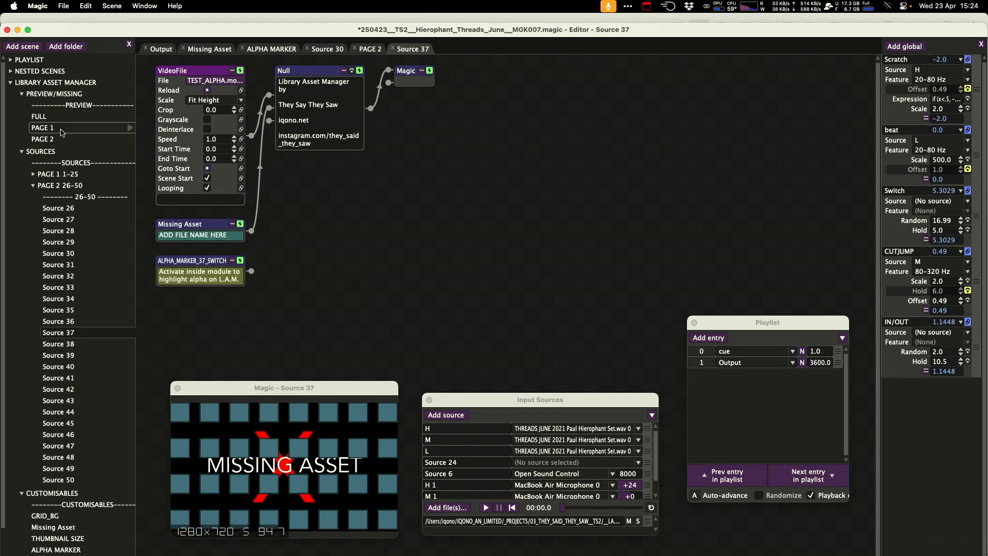
left_click(42, 139)
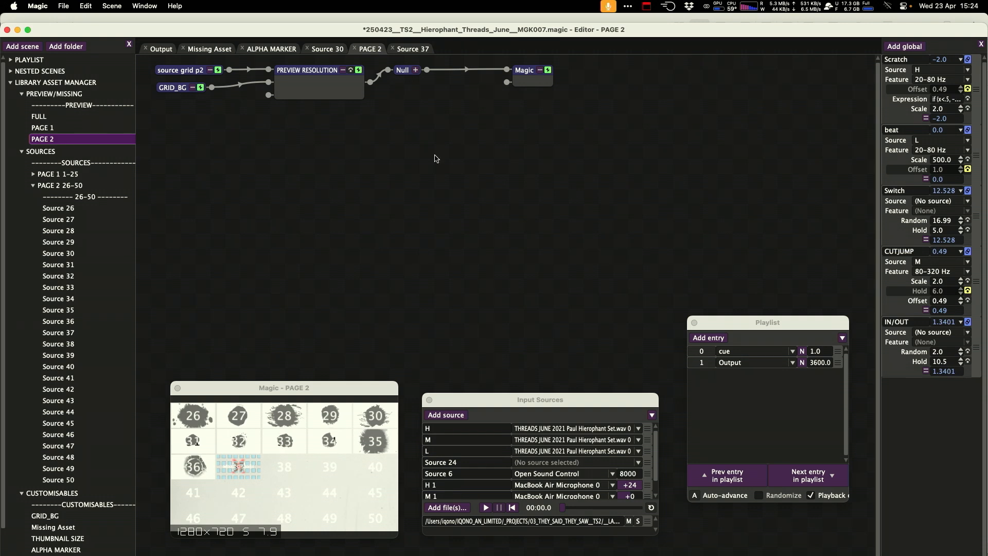
left_click(413, 49)
left_click_drag(260, 170, 350, 180)
Open the ALPHA_MARKER_37_SWITCH scene from its node.
left_click(199, 275)
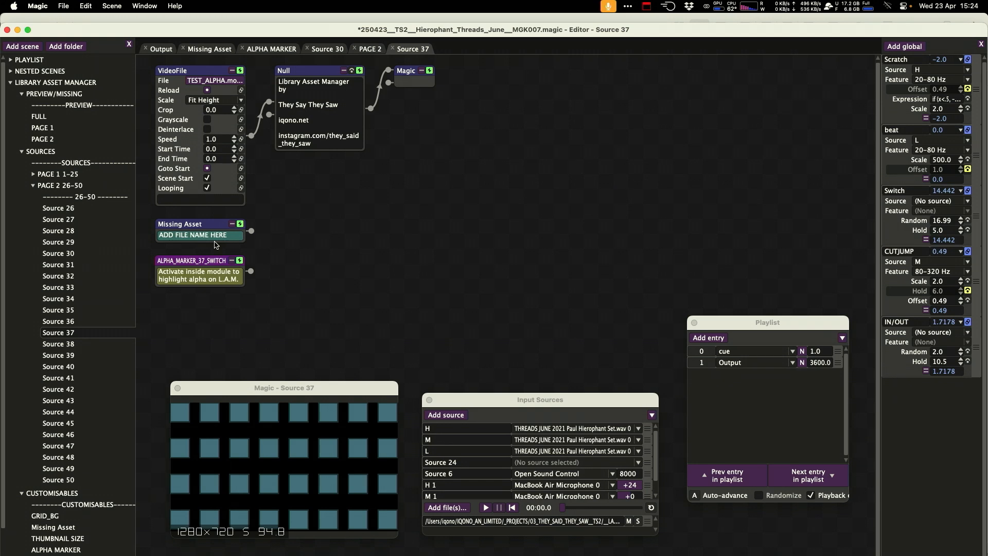
right_click(200, 265)
left_click(206, 421)
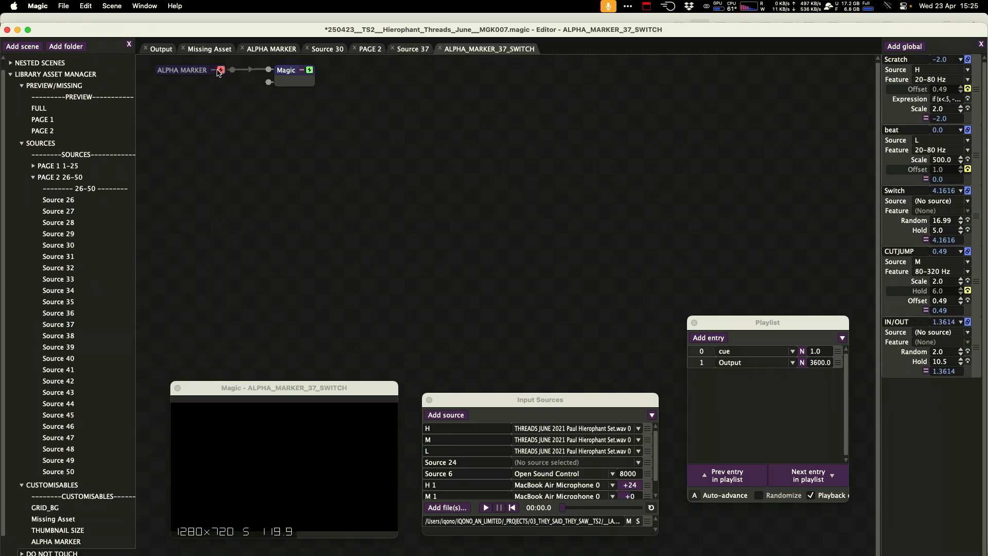
Activate the ALPHA MARKER switch for Source 37 and check the highlight on the PAGE 2 preview.
left_click(220, 71)
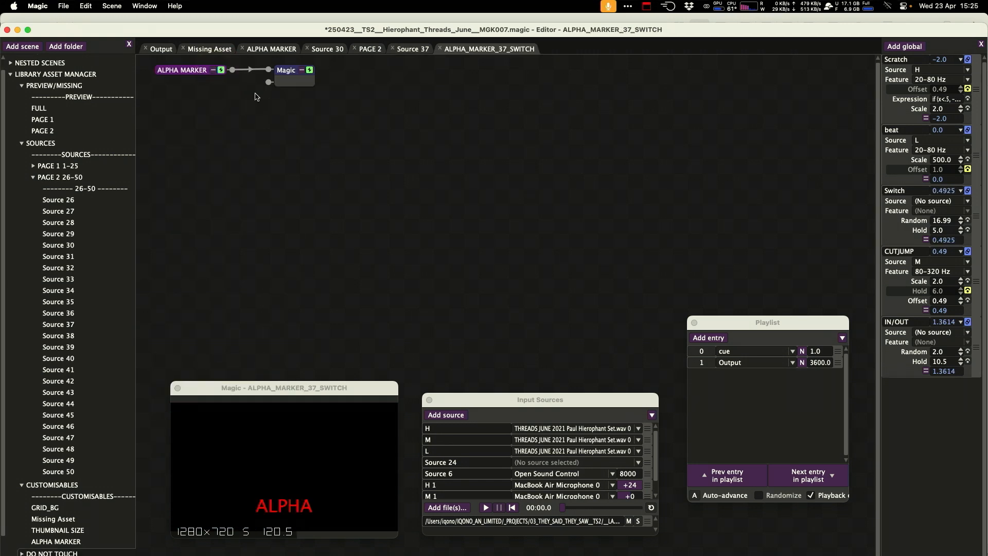
left_click(86, 326)
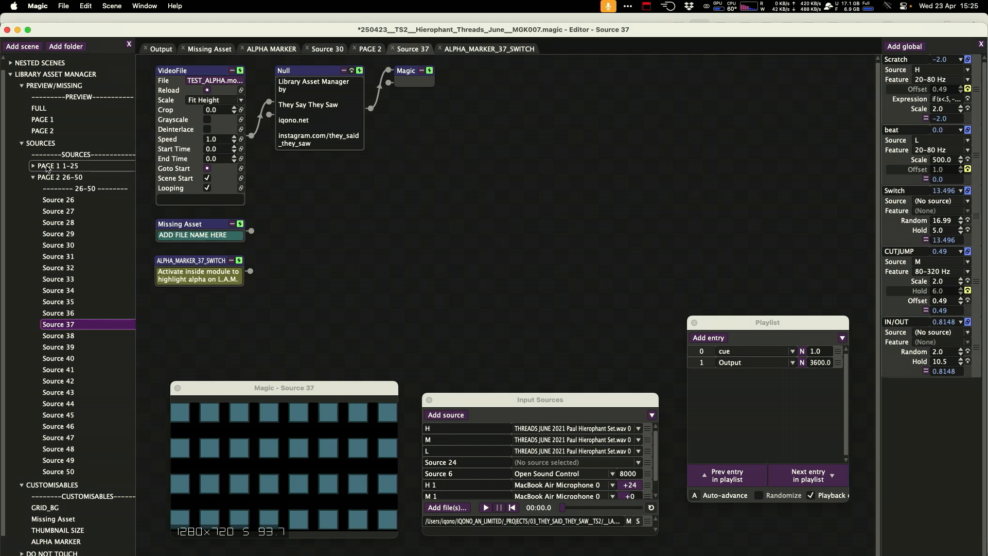
left_click(42, 131)
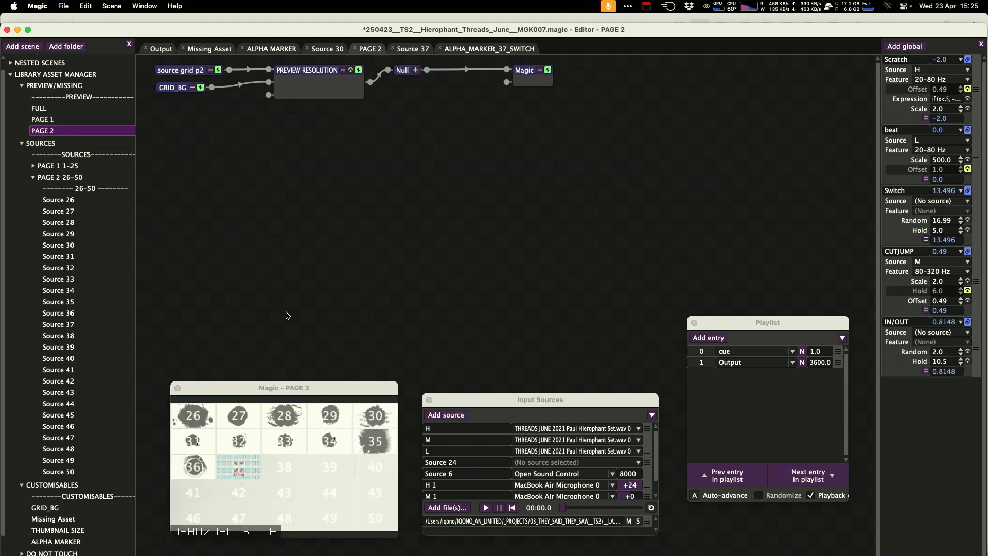
key("super+f")
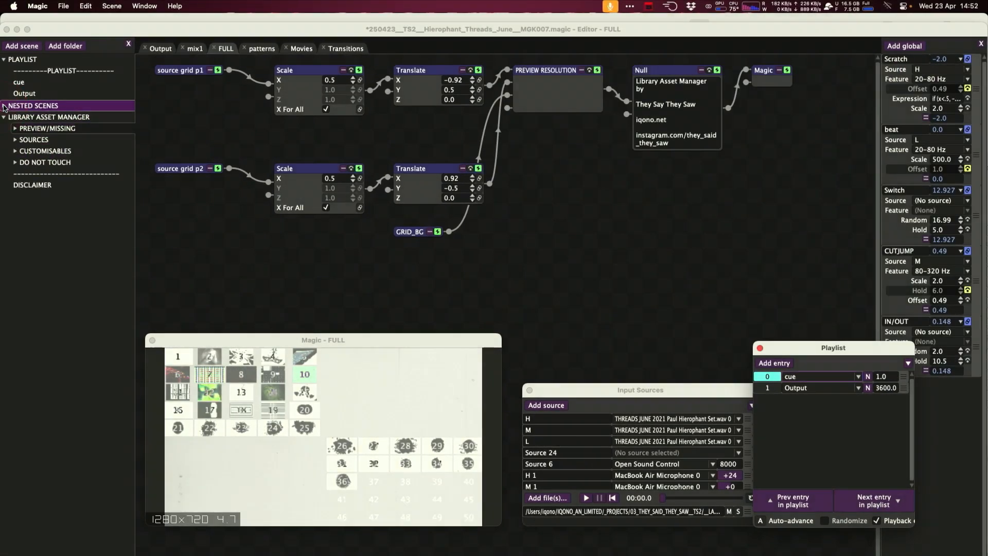
Examine the NESTED SCENES folder and the scenes offered for the playlist's cue and Output entries.
left_click(5, 107)
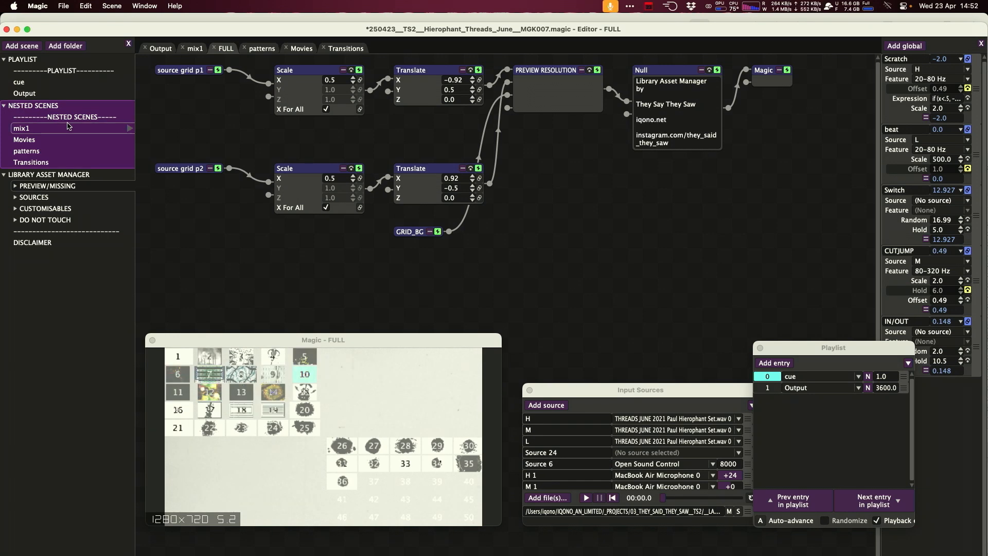
left_click(473, 285)
left_click(797, 378)
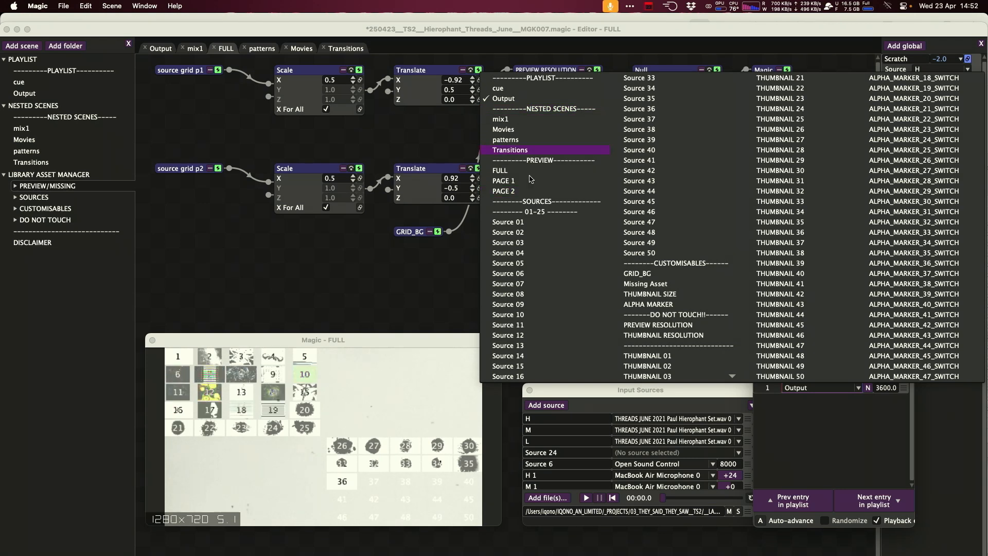
left_click(6, 107)
left_click(7, 107)
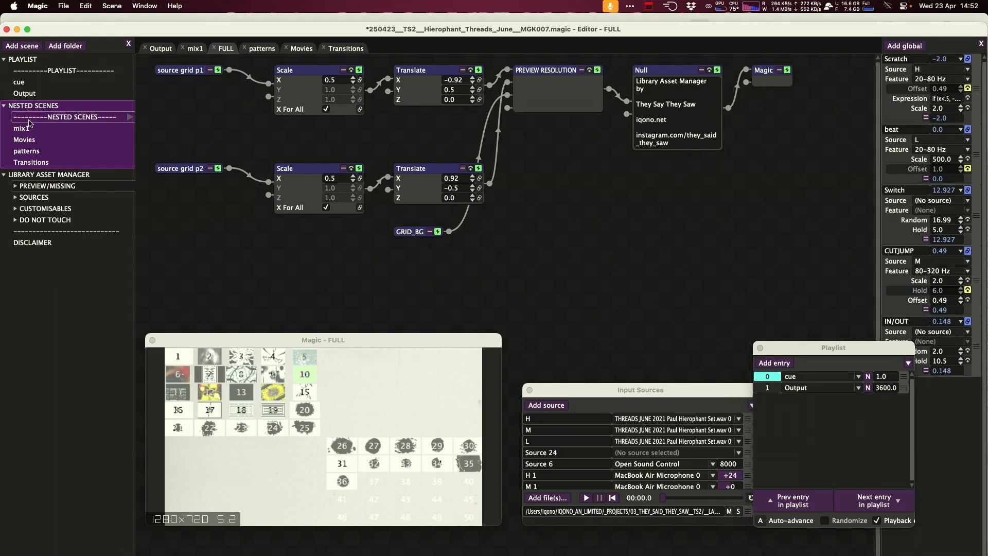
left_click(797, 387)
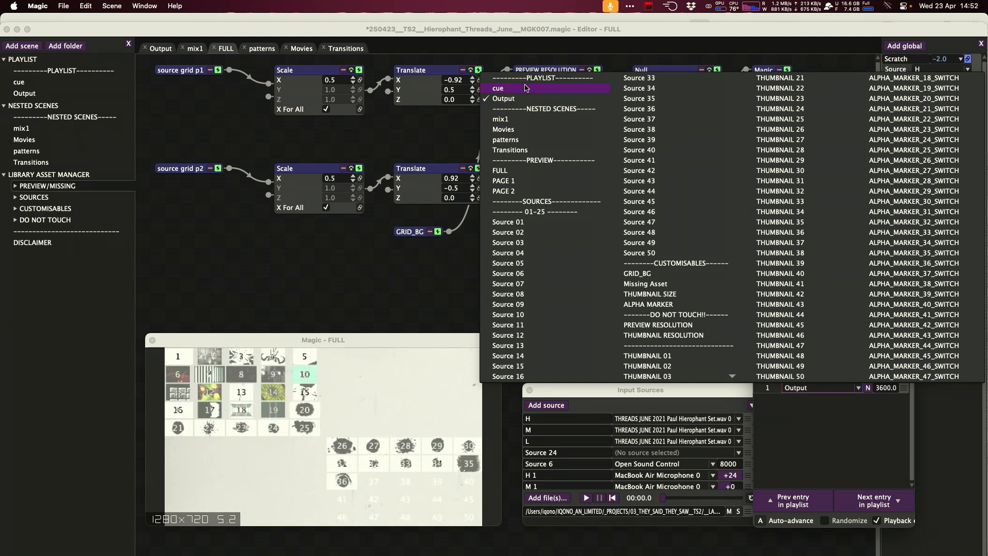
left_click(820, 441)
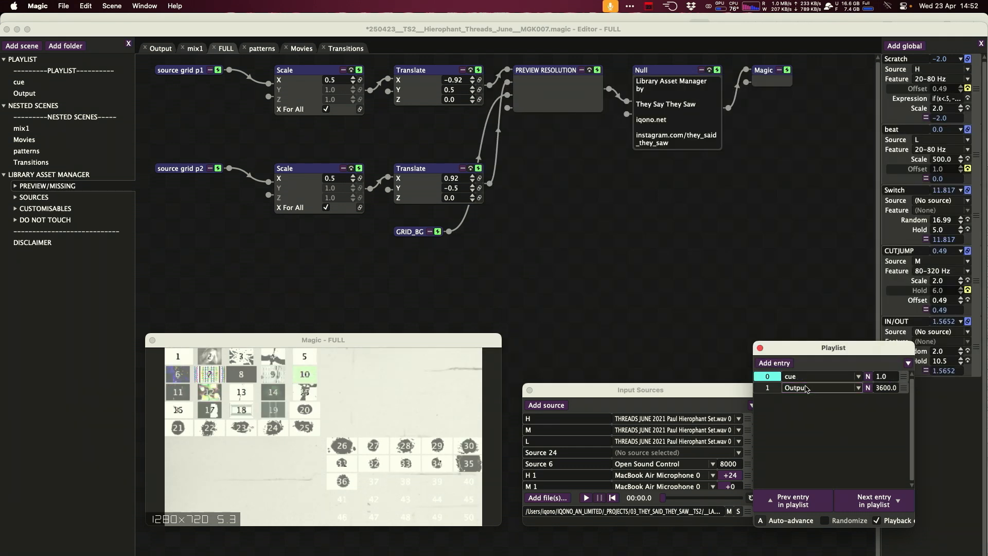
left_click(816, 378)
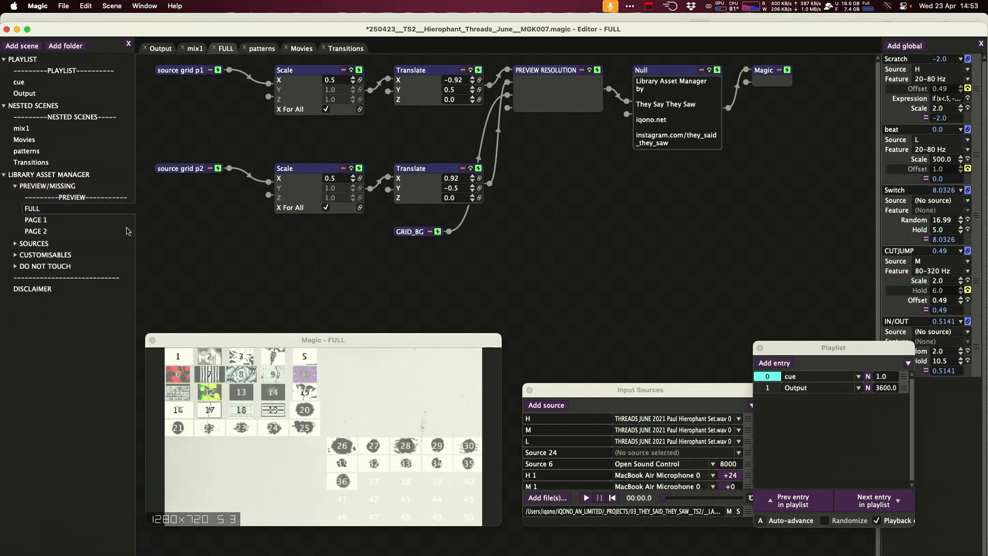
Browse the Source 03, FULL and PAGE 1 scenes and enlarge the preview window.
left_click(36, 220)
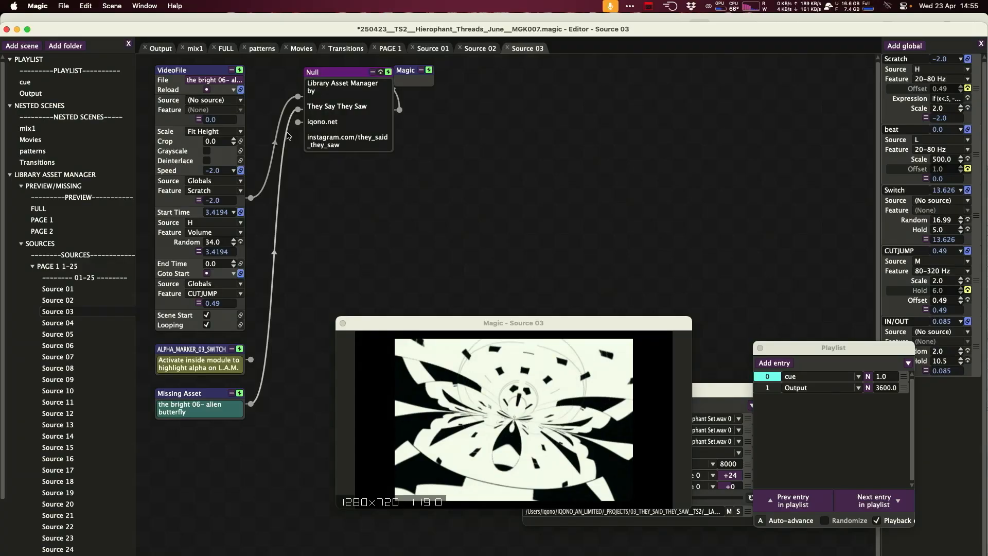
left_click_drag(282, 115, 268, 108)
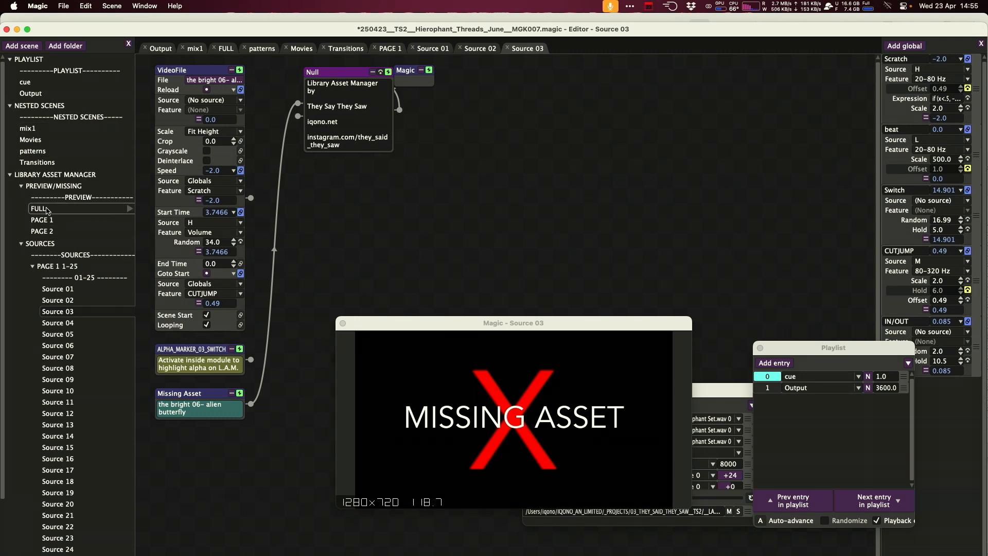
left_click(44, 210)
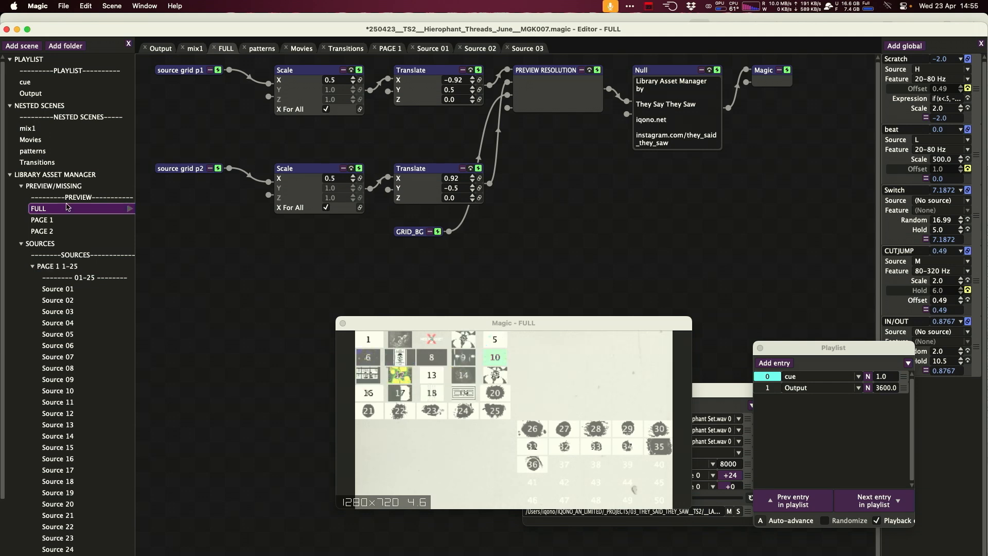
left_click(54, 221)
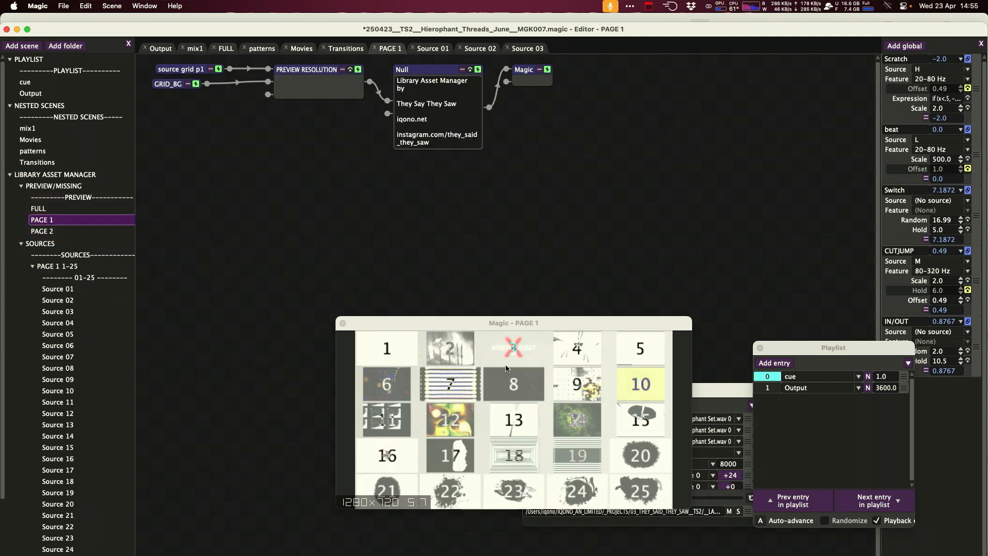
left_click_drag(548, 323, 522, 222)
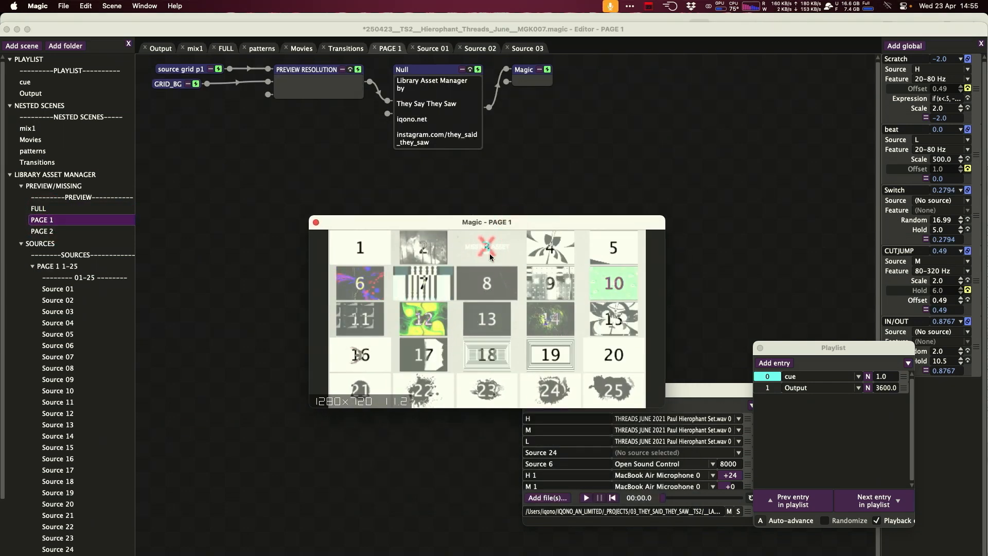
key("super+f")
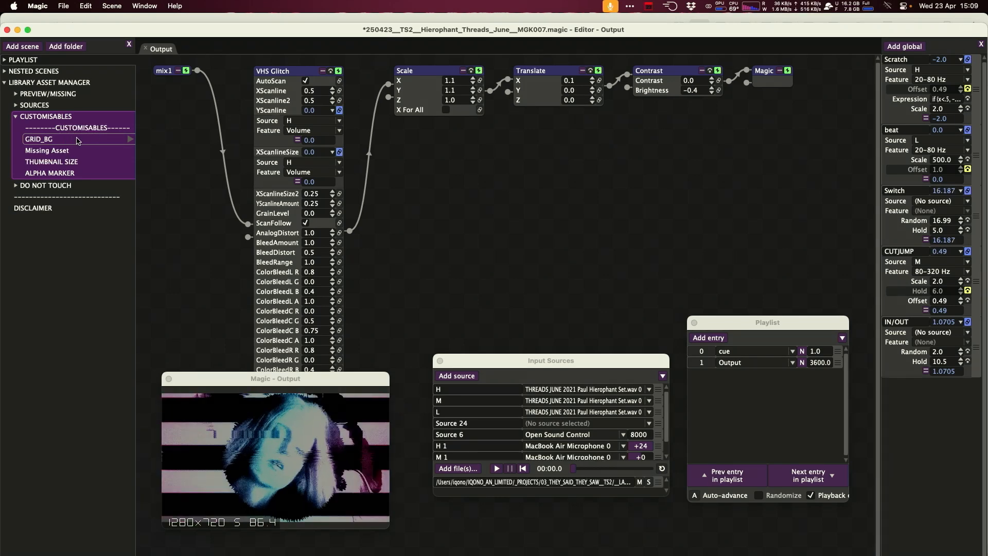
In the GRID_BG scene, replace the Source 01 input with a Source 02 node wired into the Null, and check the FULL preview.
double_click(66, 139)
left_click_drag(179, 72, 179, 84)
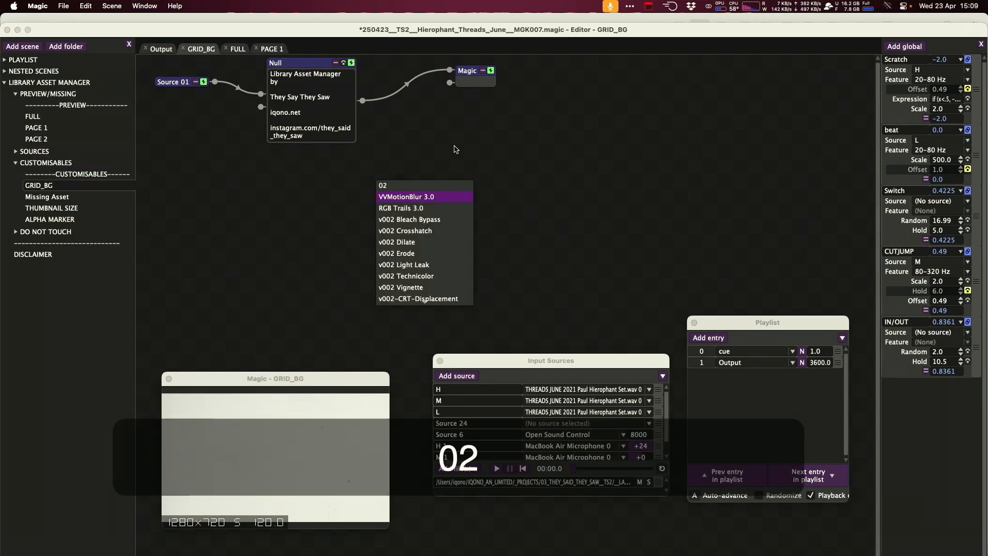
key("Up")
key("Up")
key("Up")
key("super+Left")
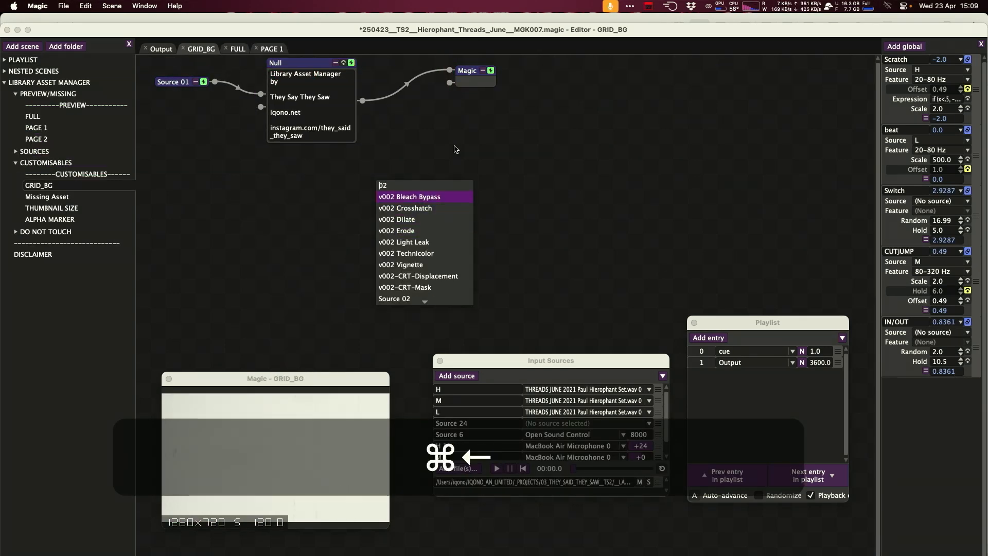
left_click(421, 299)
left_click_drag(405, 189, 175, 144)
left_click_drag(218, 142, 259, 106)
left_click(241, 90)
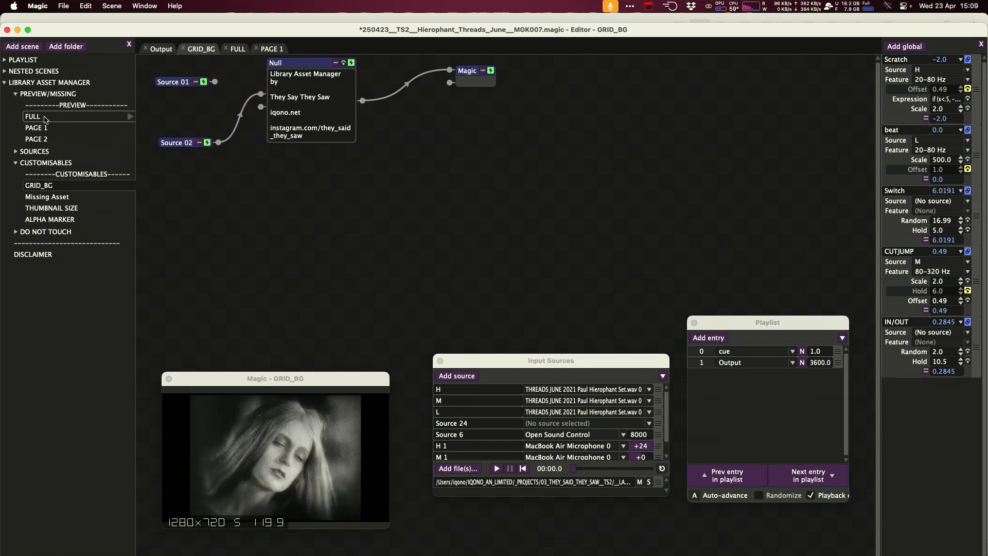
left_click(44, 118)
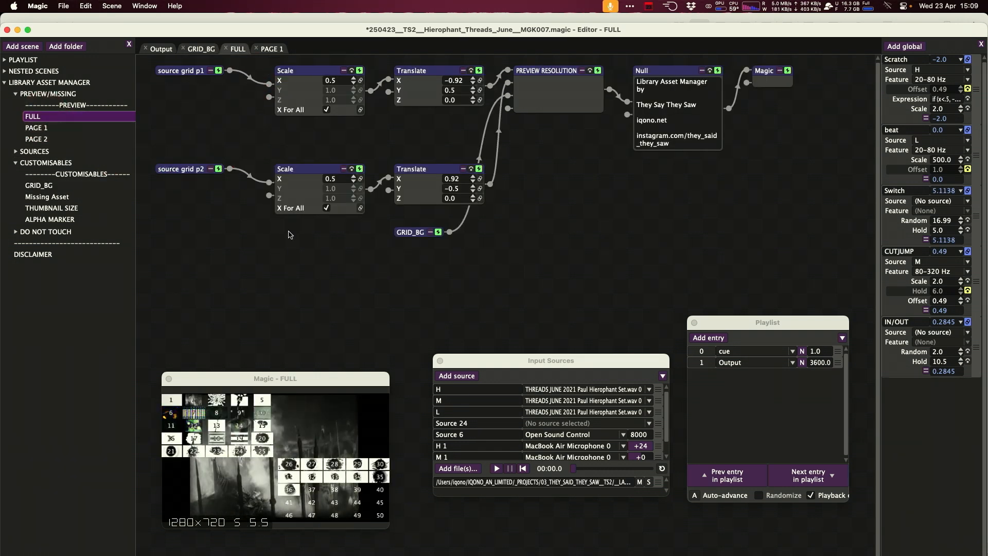
left_click_drag(207, 175, 207, 166)
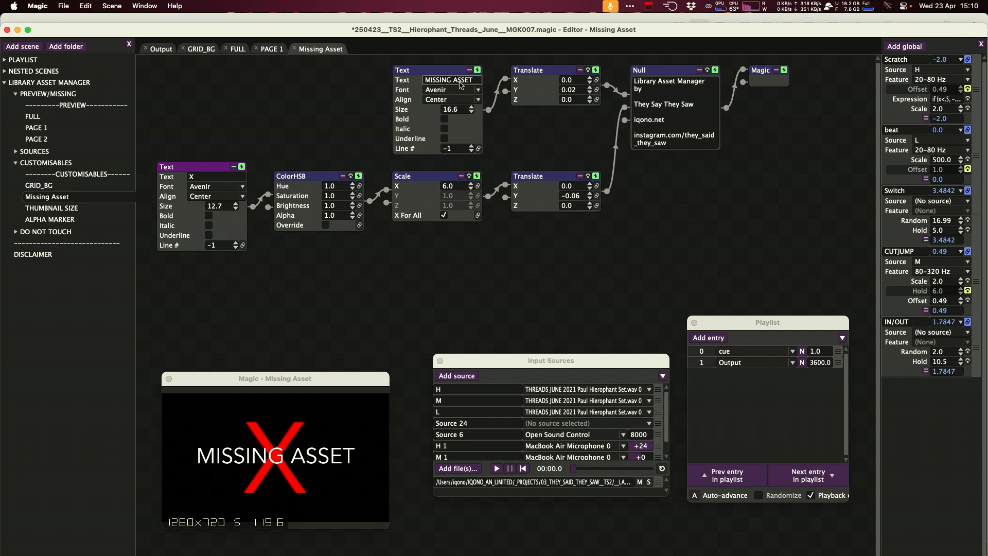
Rearrange the text, Scale and ColorHSB nodes in the Missing Asset scene, undoing the last move.
left_click_drag(446, 71, 439, 70)
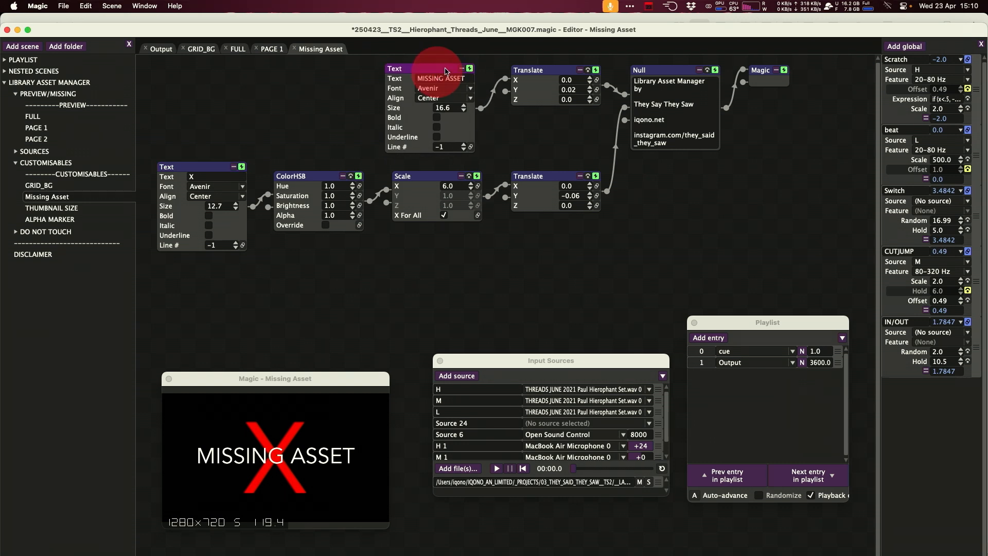
left_click_drag(411, 177, 409, 185)
left_click_drag(316, 176, 316, 188)
left_click(164, 177)
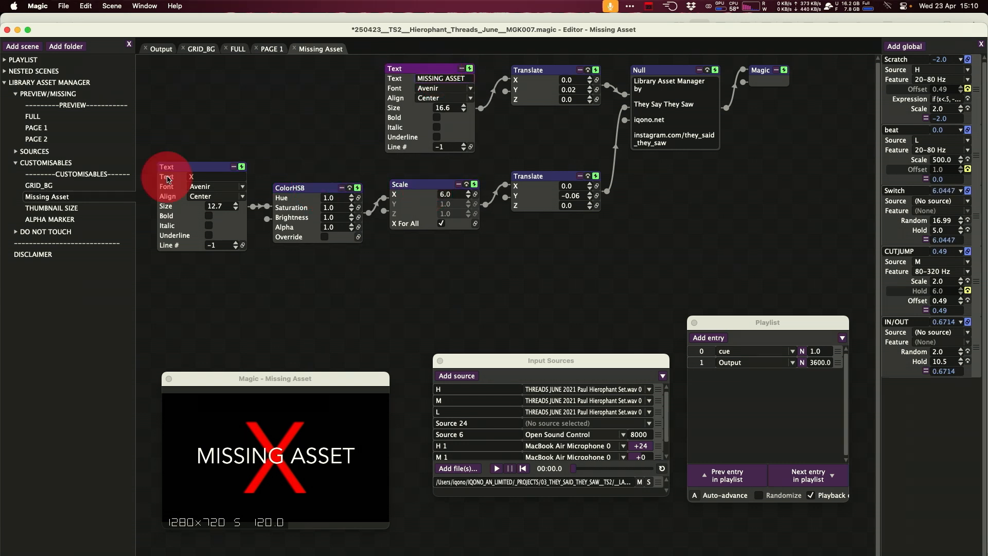
left_click_drag(464, 107, 457, 81)
key("super+z")
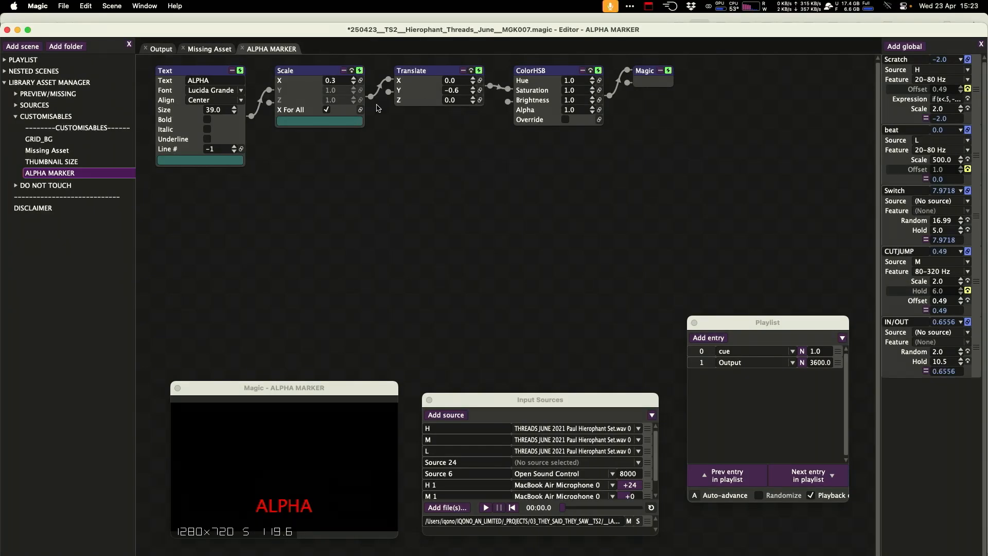
Try a different font for the ALPHA MARKER text and undo it.
left_click(205, 71)
left_click(240, 90)
left_click(237, 220)
key("super+z")
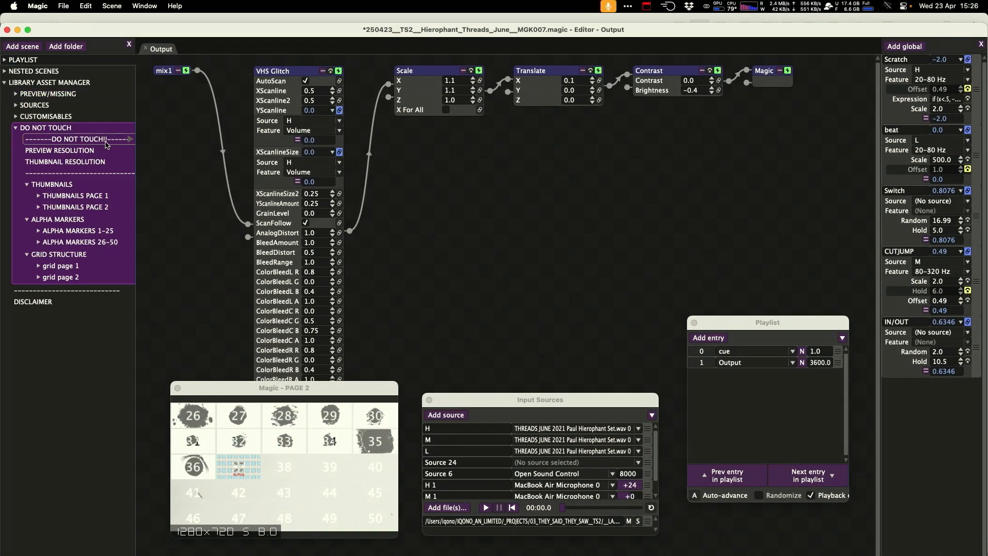
Open the PREVIEW RESOLUTION scene inside the DO NOT TOUCH folder.
left_click(103, 206)
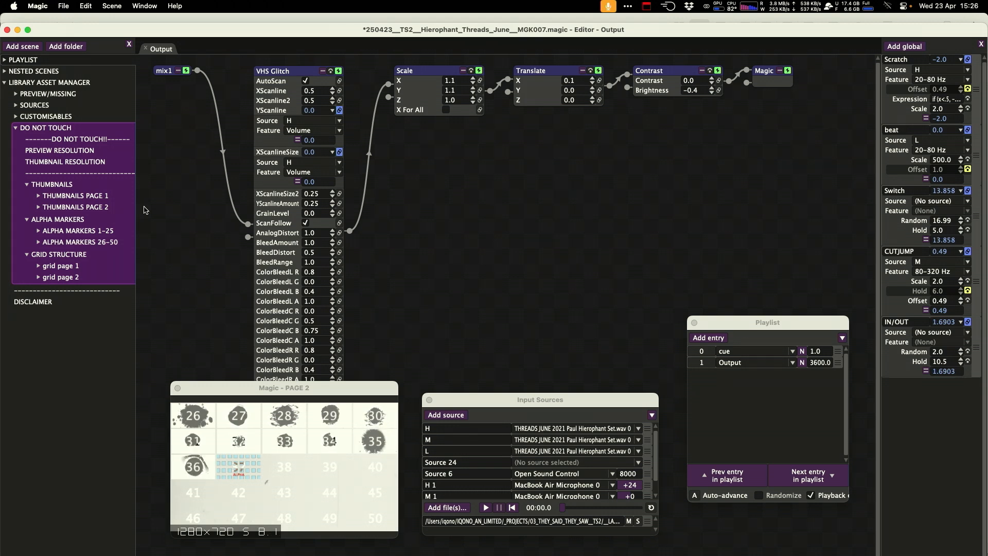
left_click(59, 150)
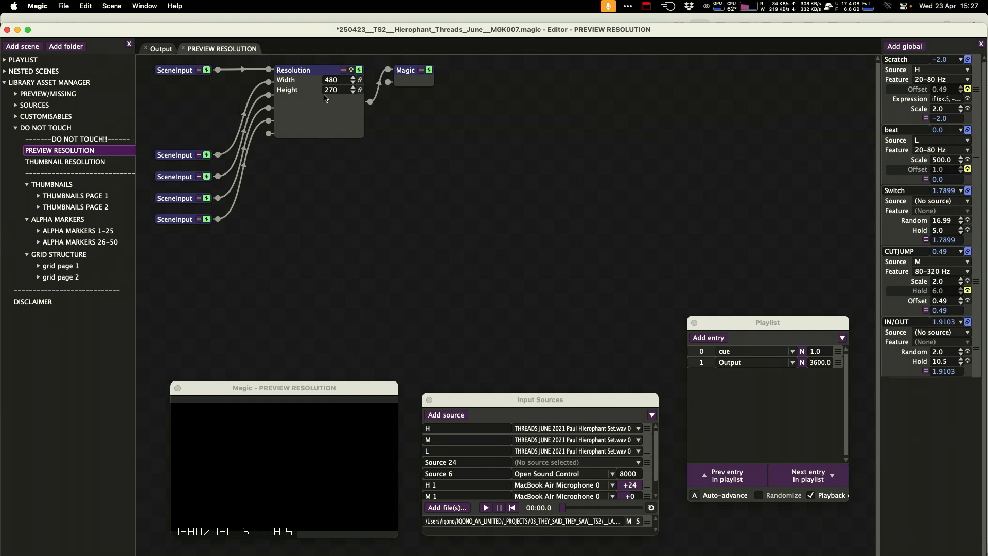
left_click_drag(307, 77, 314, 90)
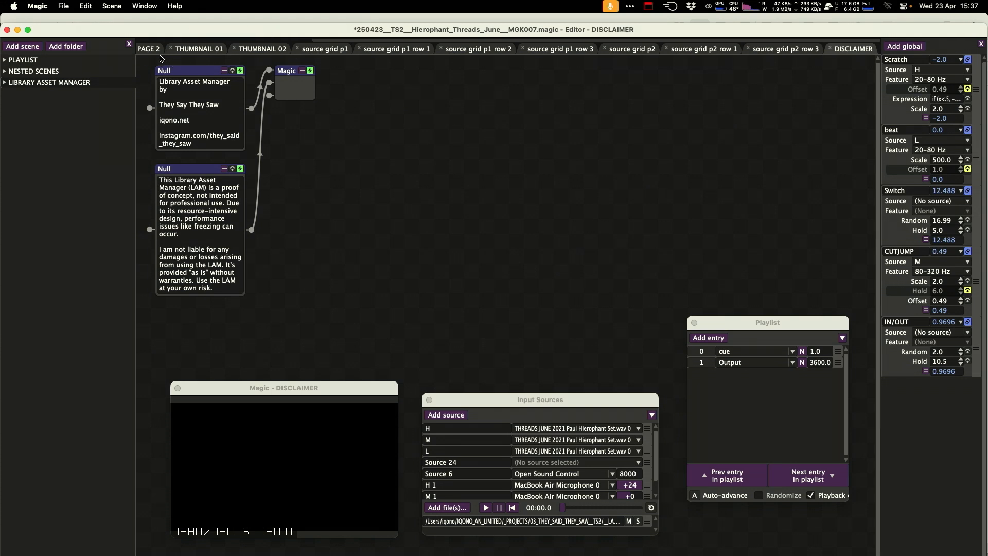
Open the playlist's Output scene and close all other open scene tabs.
left_click(216, 49)
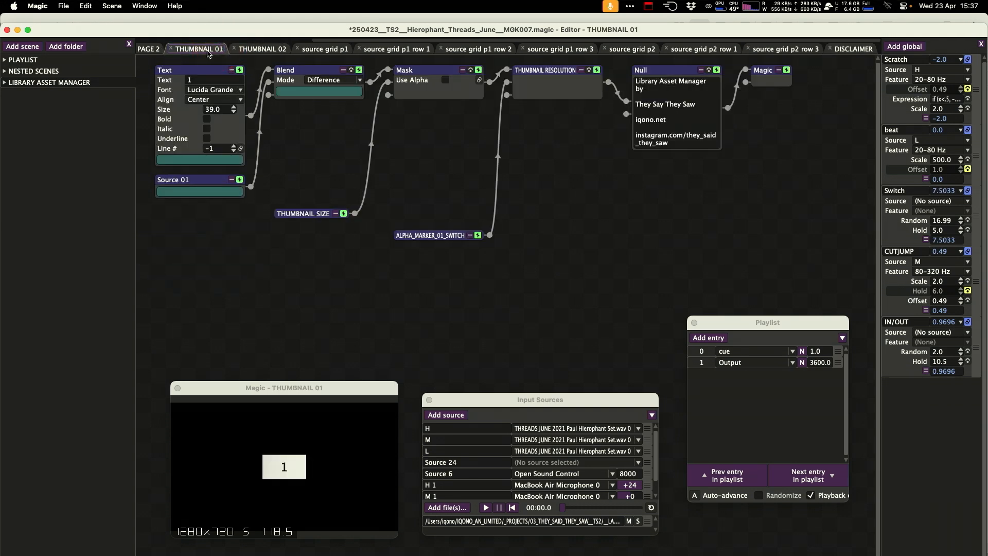
left_click(6, 61)
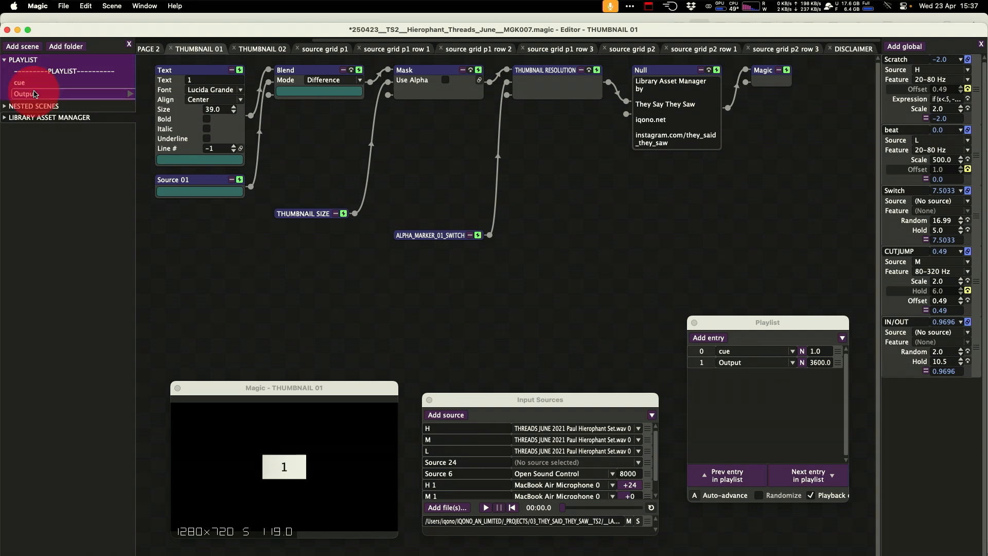
double_click(60, 92)
right_click(157, 49)
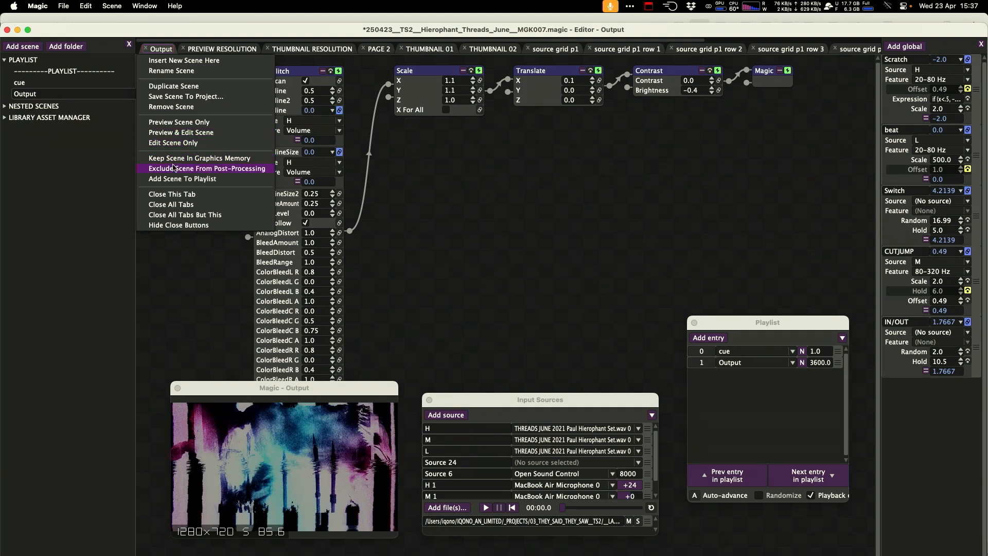
left_click(182, 216)
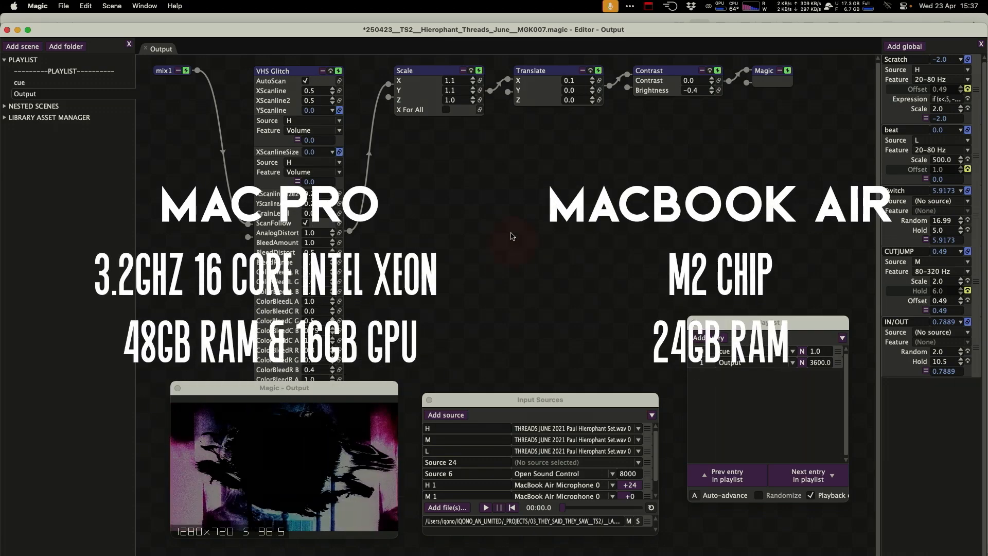
Preview the Output scene in full screen and return to the editor.
key("super+f")
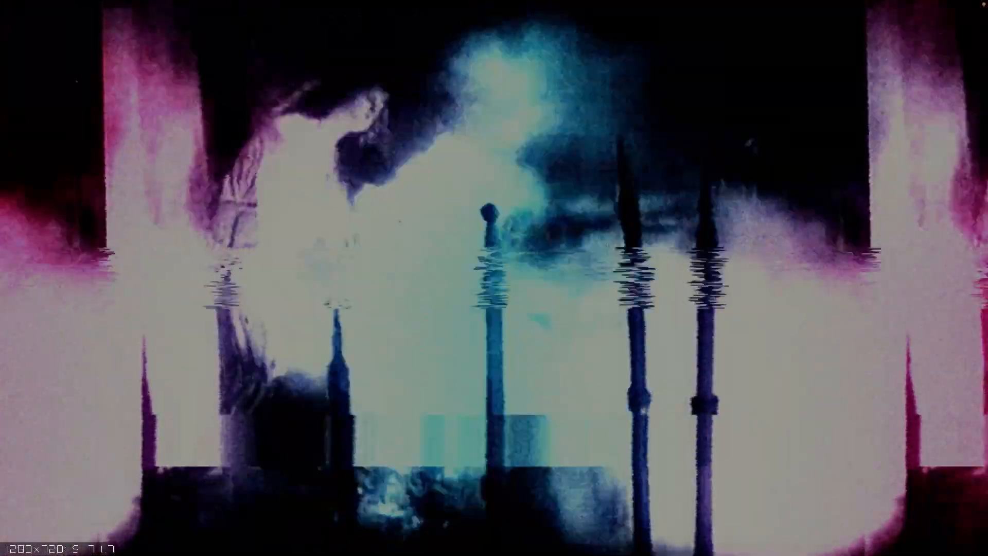
key("super+f")
left_click(65, 5)
Save the PLAYLIST folder to a project named 250423__TS2__Hierophant_Threads_June__MGK007_LIVE_VERSION.
right_click(32, 60)
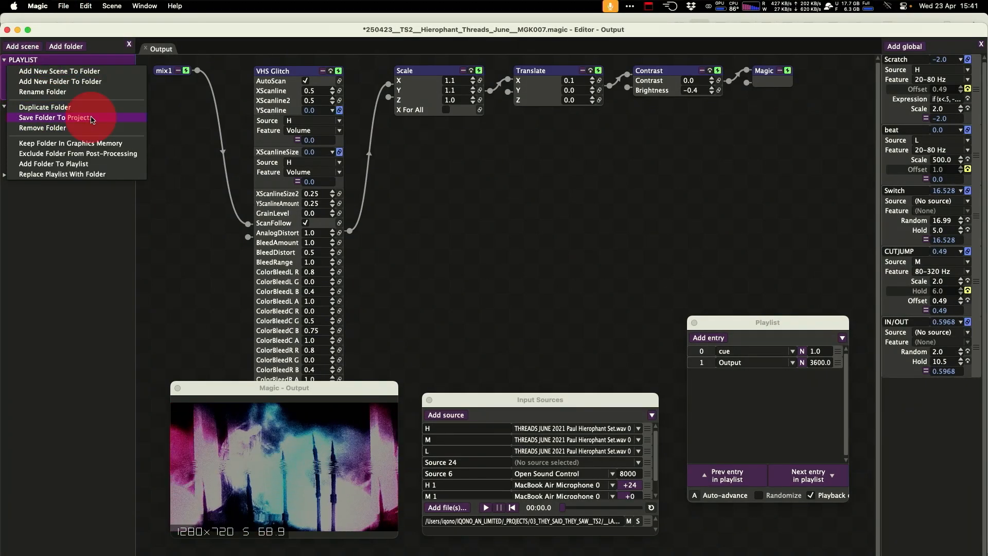
left_click(91, 119)
left_click_drag(785, 351, 876, 487)
left_click(500, 298)
left_click(590, 105)
key("Down")
type("_LIVE_VERSION")
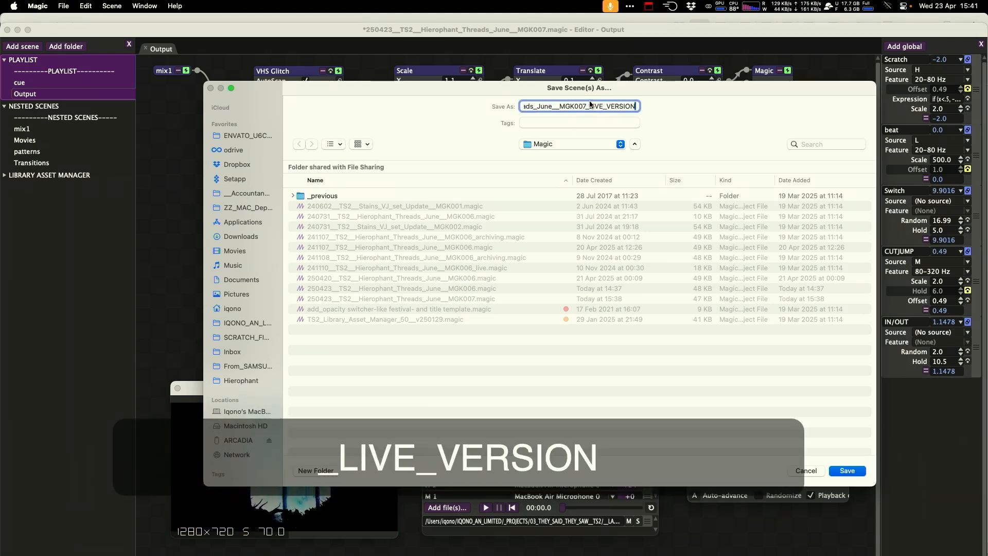
key("Return")
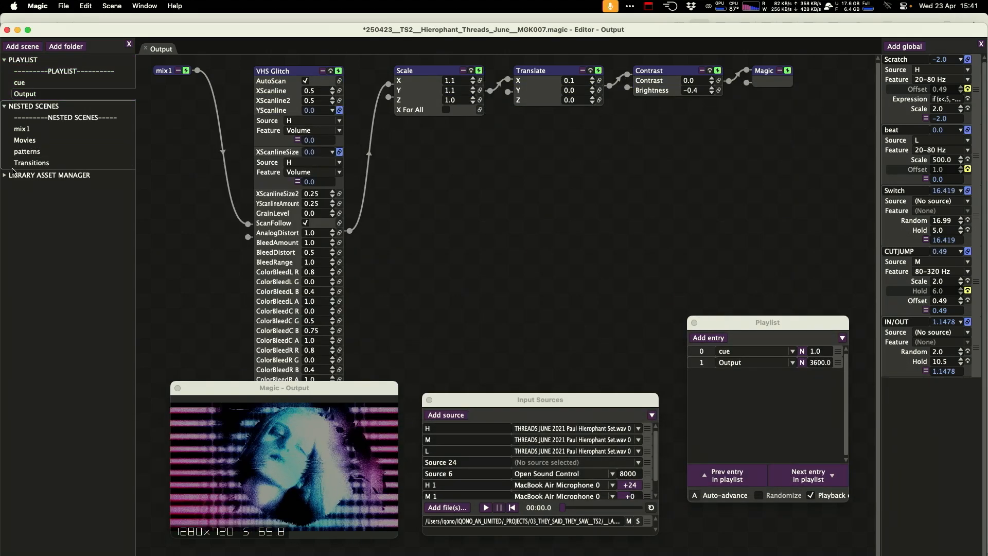
Open the project 250423__TS2__Hierophant_Threads_June__MGK007_LIVE_VERSION.
left_click(13, 174)
left_click(62, 6)
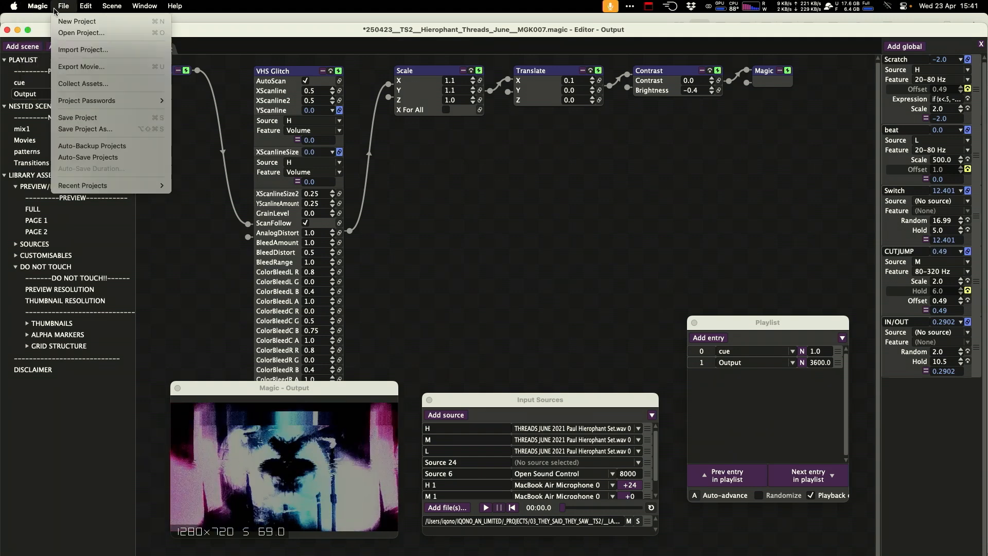
left_click(81, 36)
left_click(555, 313)
double_click(545, 224)
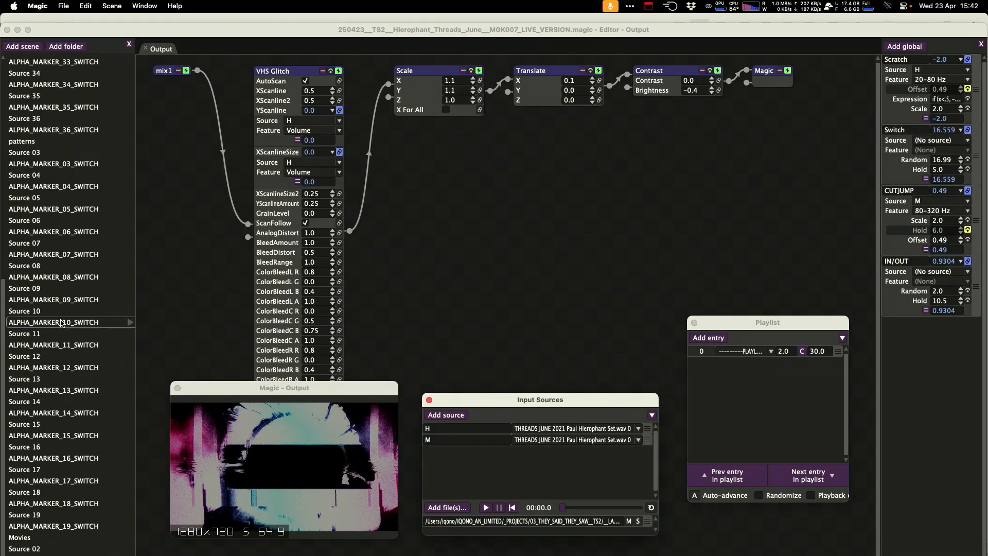
Create a scene folder named LAM and move a range of loose library scenes into it.
left_click(11, 60)
scroll(103, 62, "down", 10)
scroll(64, 308, "up", 4)
scroll(59, 446, "up", 8)
left_click(177, 126)
scroll(51, 502, "down", 10)
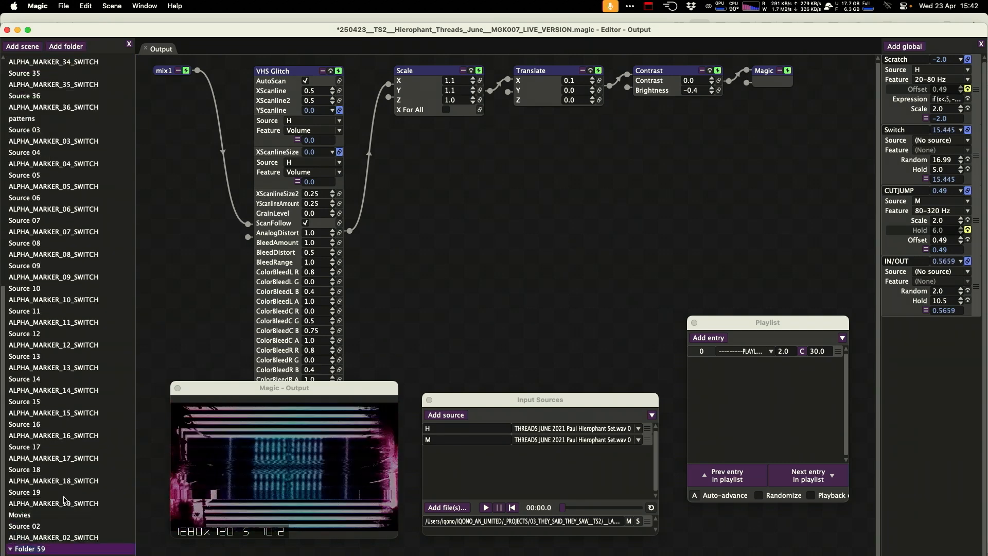
type("LAM")
left_click(57, 186)
left_click(56, 504, "shift")
left_click_drag(59, 470, 31, 549)
Move the remaining scenes from ALPHA_MARKER_35_SWITCH through Source 04 into the LAM folder.
scroll(56, 438, "up", 10)
left_click(54, 118)
scroll(56, 361, "down", 10)
left_click(36, 151, "shift")
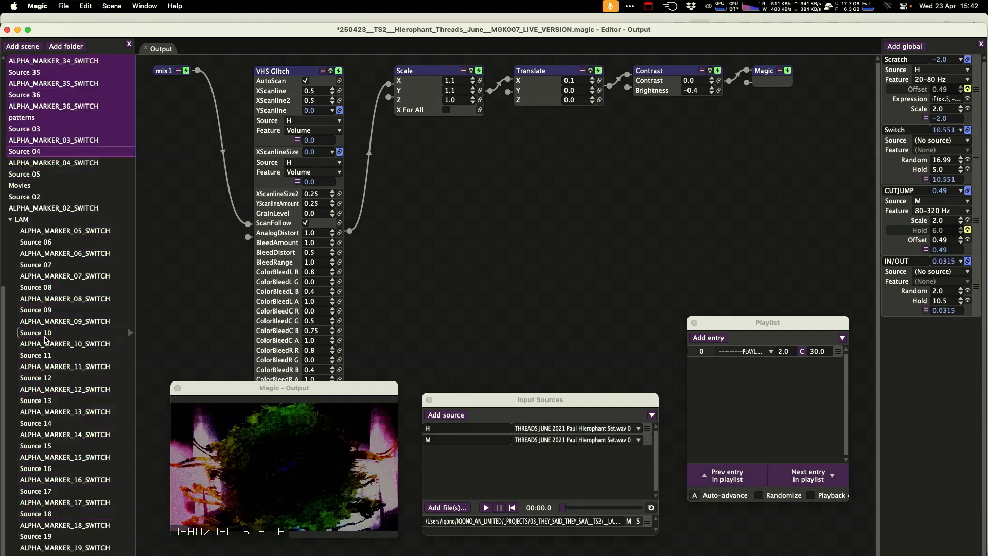
left_click_drag(41, 151, 31, 220)
left_click(5, 208)
Add another scene folder, rename it Nested, and reposition it in the scene list.
left_click(66, 46)
right_click(18, 220)
left_click(45, 252)
type("Nested")
key("Return")
left_click_drag(29, 121, 23, 174)
left_click(31, 110, "shift")
left_click(5, 106)
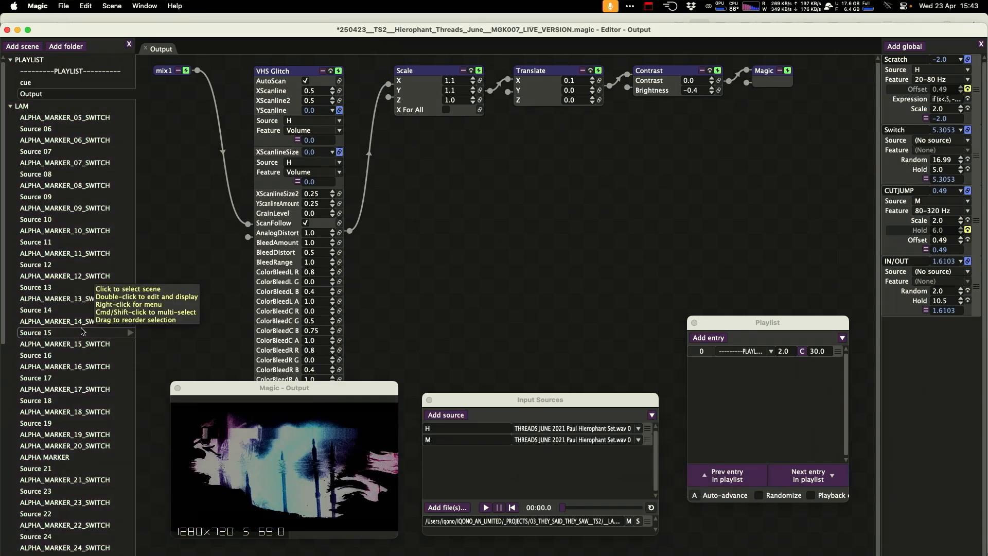
Collapse the LAM folder and save the live version project.
scroll(38, 180, "down", 10)
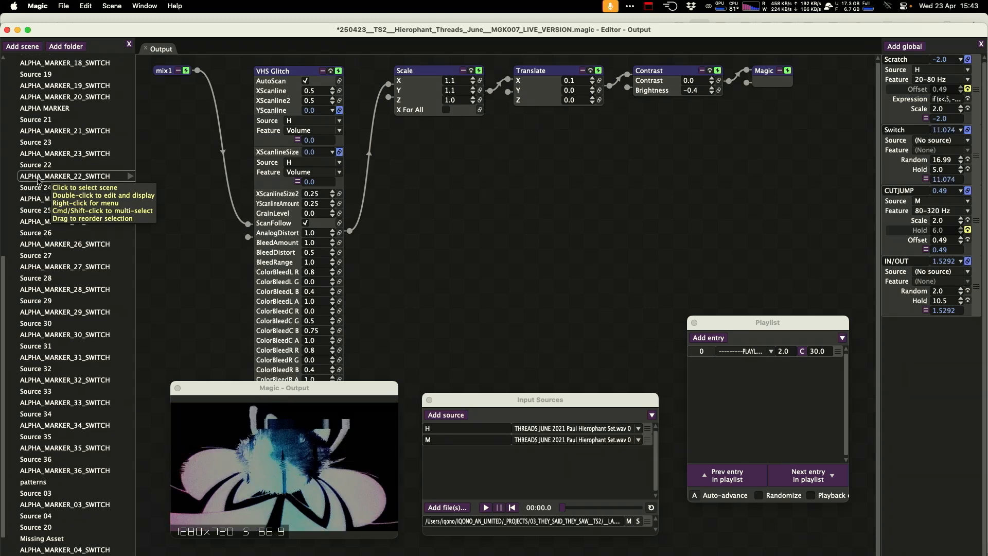
scroll(39, 304, "up", 10)
left_click(4, 106)
key("super+s")
Reopen the original 250423__TS2__Hierophant_Threads_June__MGK007 project from recent projects, then switch to Path Finder.
left_click(64, 6)
left_click(181, 93)
left_click(63, 6)
mouse_move(113, 186)
left_click(375, 199)
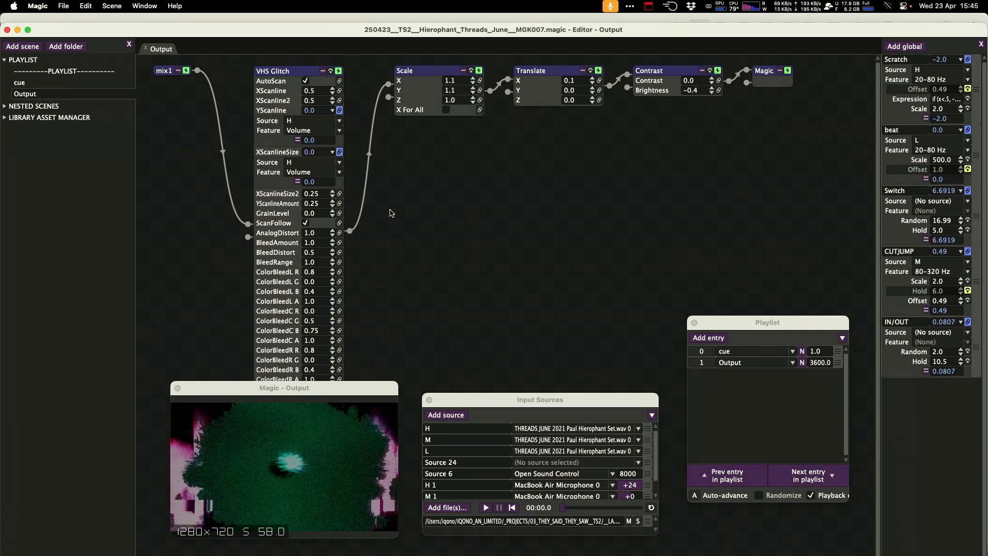
left_click(507, 256)
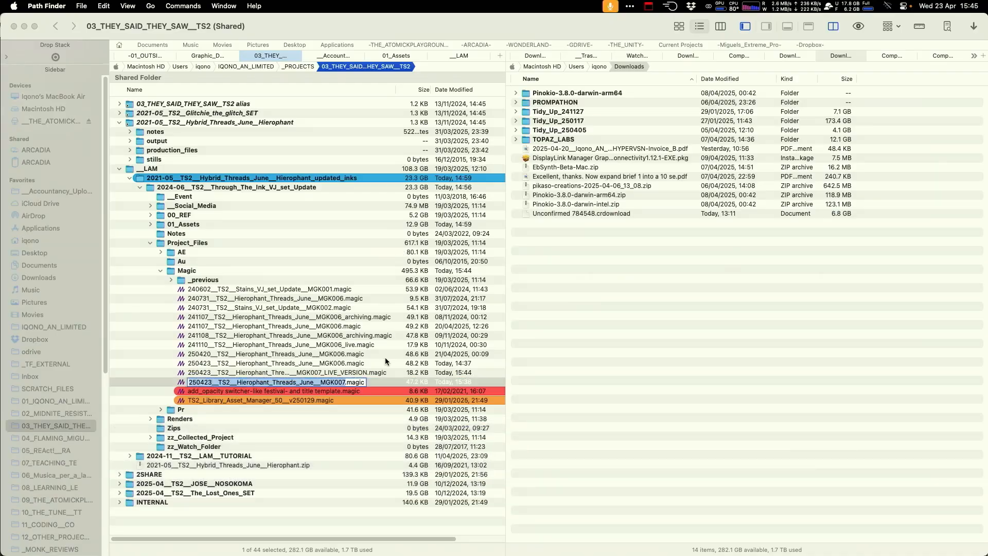